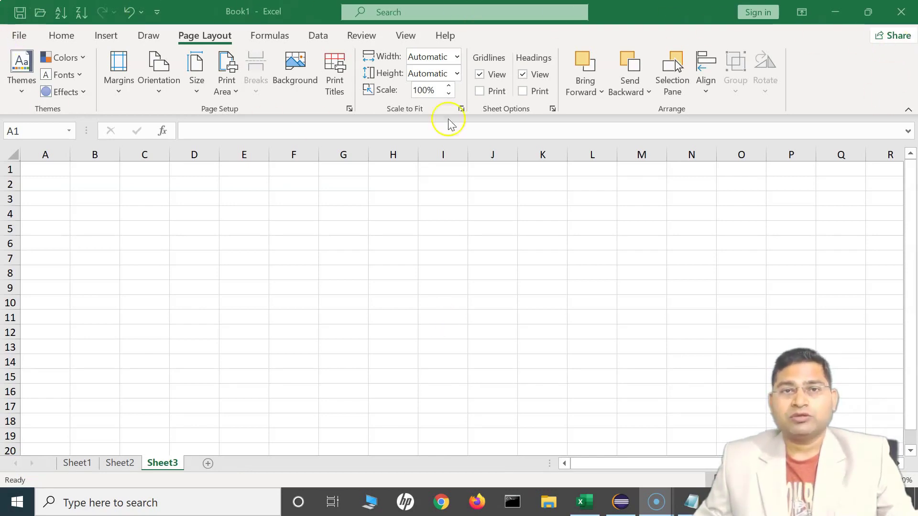
Switch the ribbon from Home to Insert and then back to Home
{"action": "left_click", "coordinate": [64, 38]}
{"action": "left_click", "coordinate": [115, 40]}
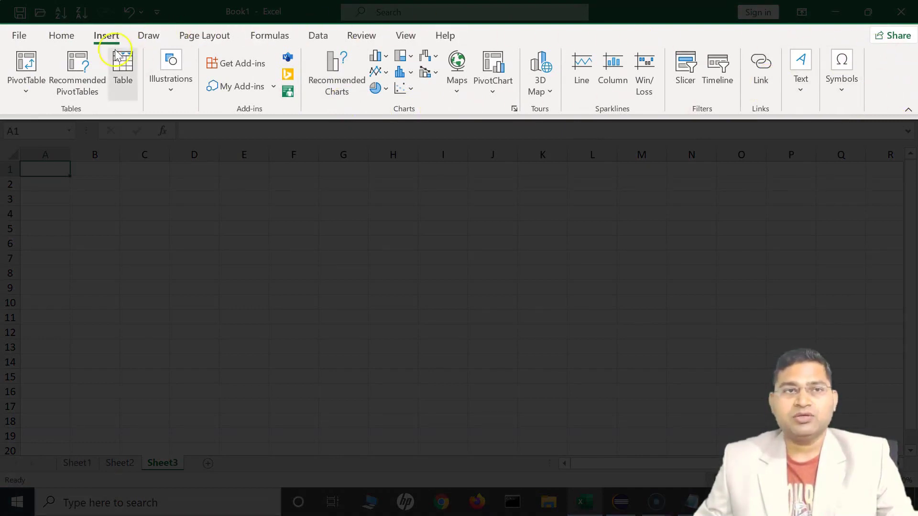
{"action": "left_click", "coordinate": [61, 36]}
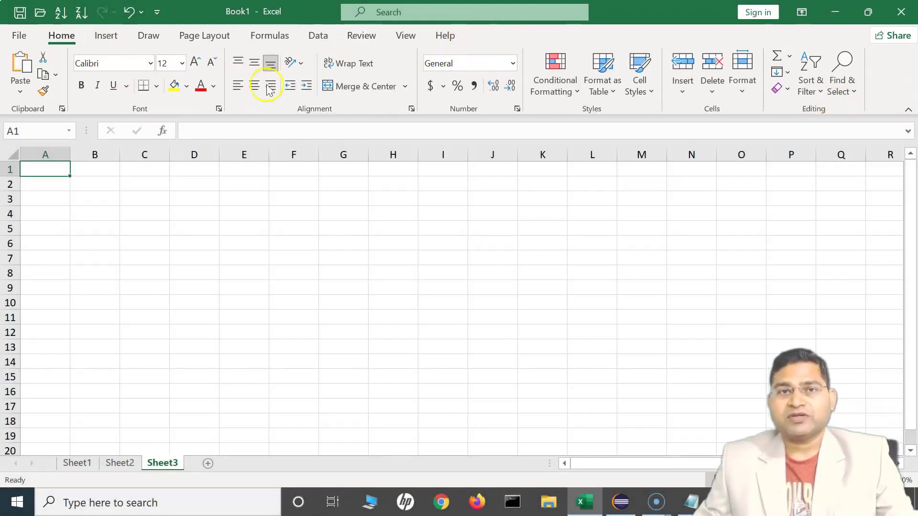
{"action": "left_click", "coordinate": [804, 15]}
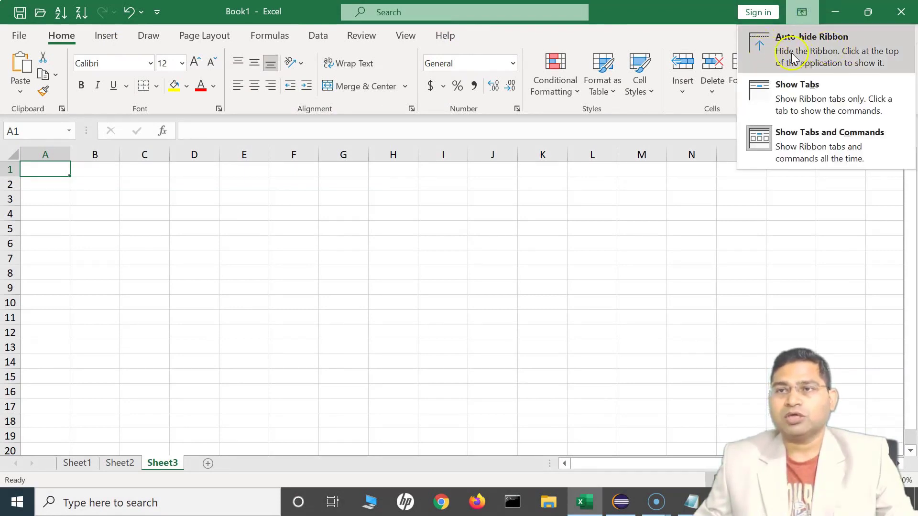
{"action": "left_click", "coordinate": [845, 63]}
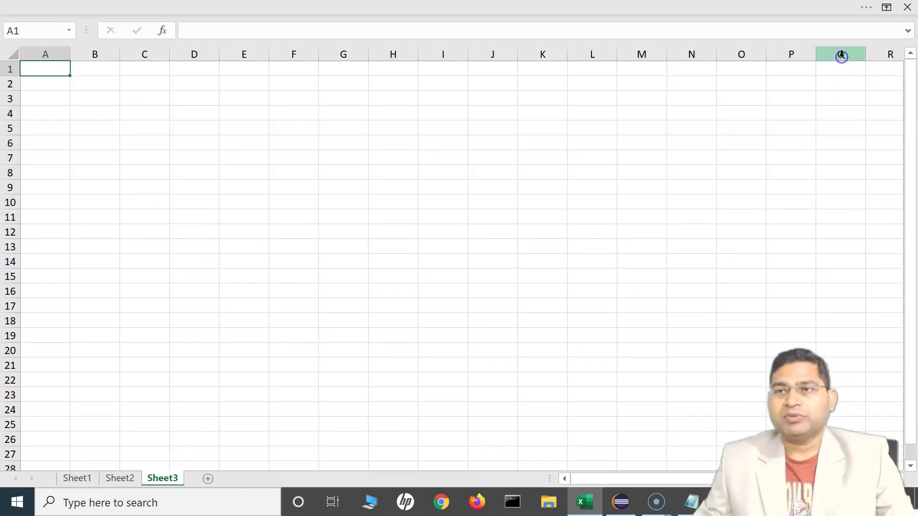
{"action": "left_click", "coordinate": [888, 10]}
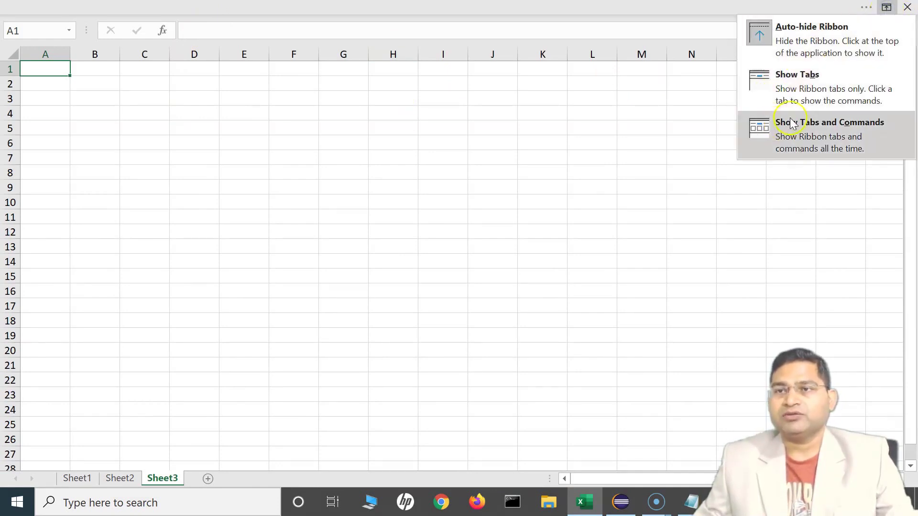
{"action": "left_click", "coordinate": [796, 90]}
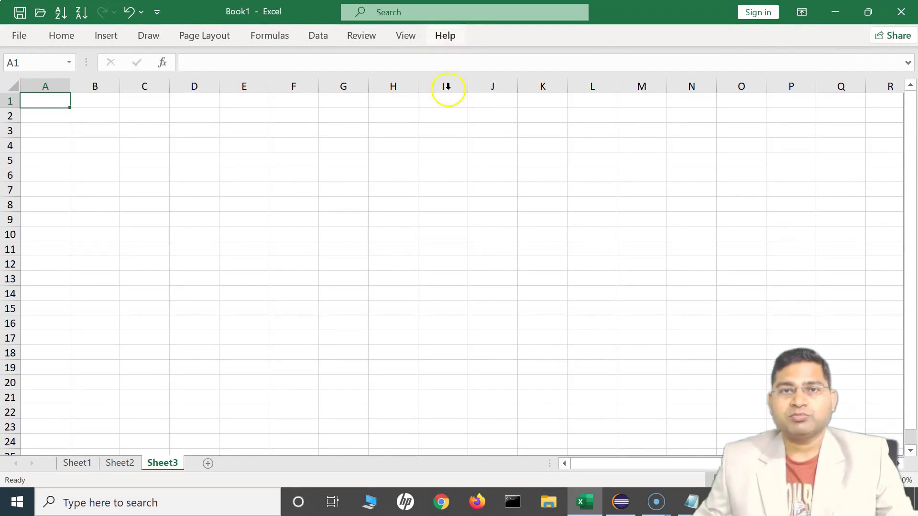
{"action": "left_click", "coordinate": [802, 14]}
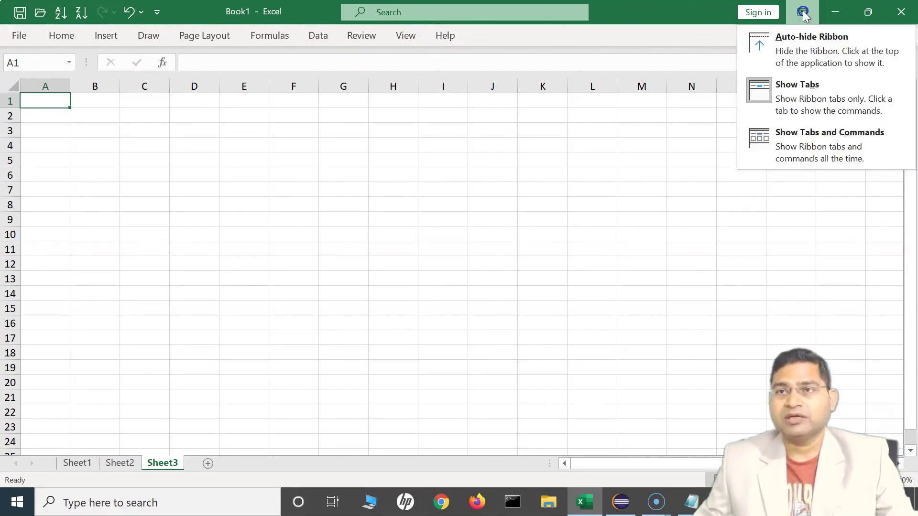
{"action": "left_click", "coordinate": [790, 148]}
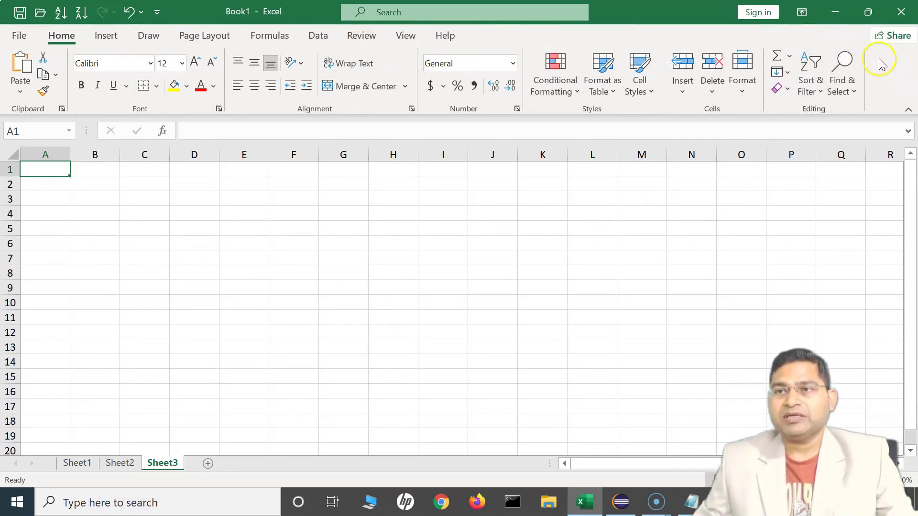
Switch the ribbon to the Formulas tab
{"action": "right_click", "coordinate": [660, 20]}
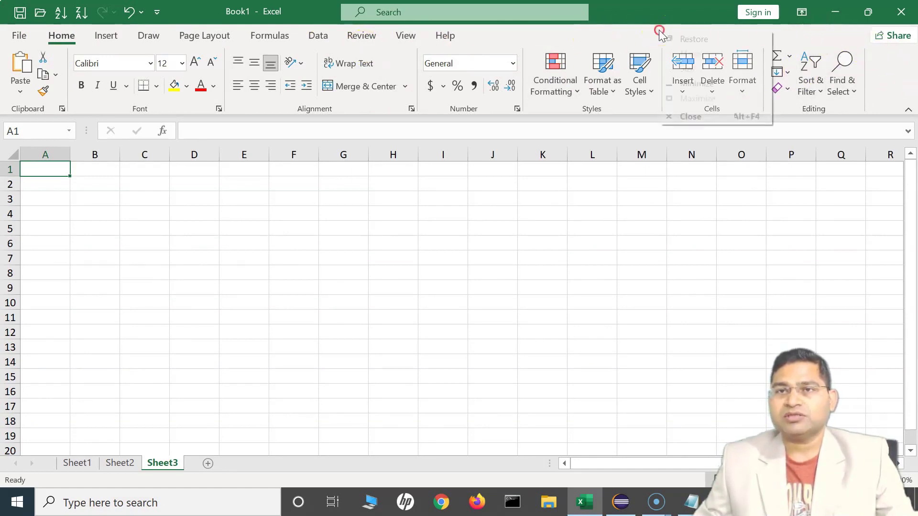
{"action": "left_click", "coordinate": [884, 77]}
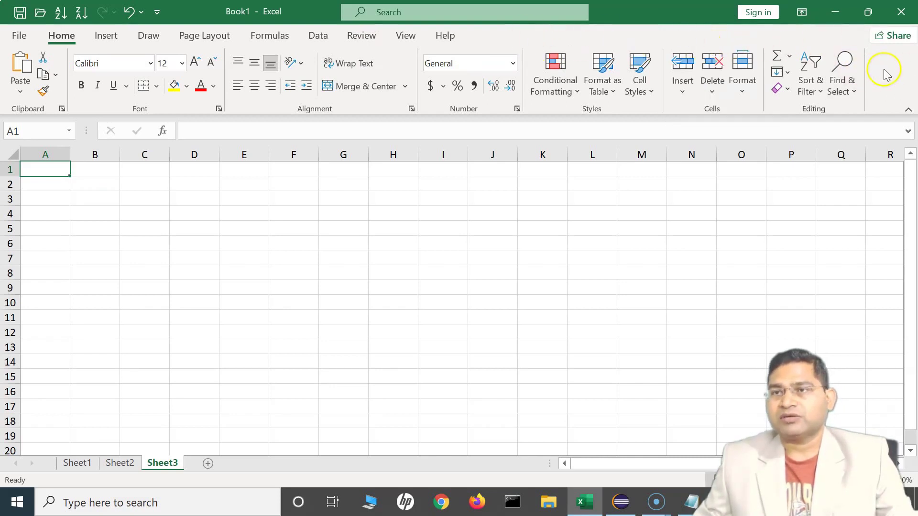
{"action": "right_click", "coordinate": [885, 73]}
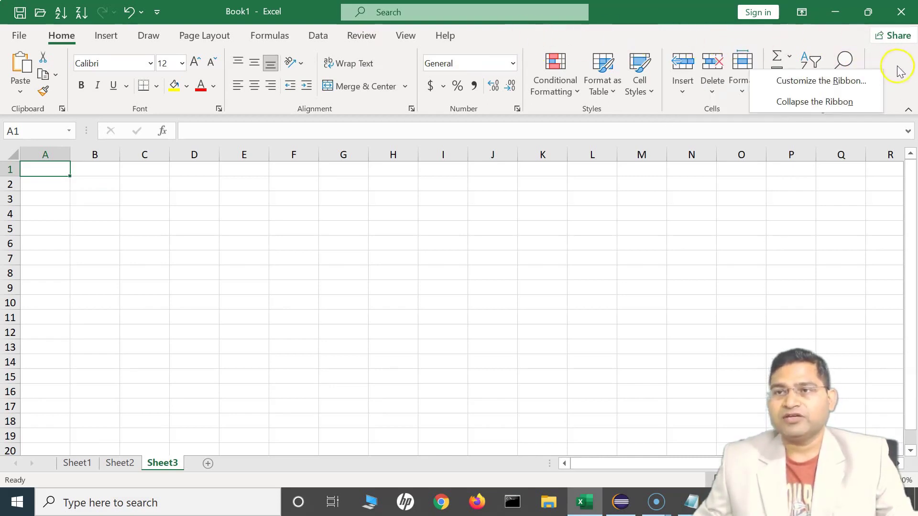
{"action": "left_click", "coordinate": [270, 37]}
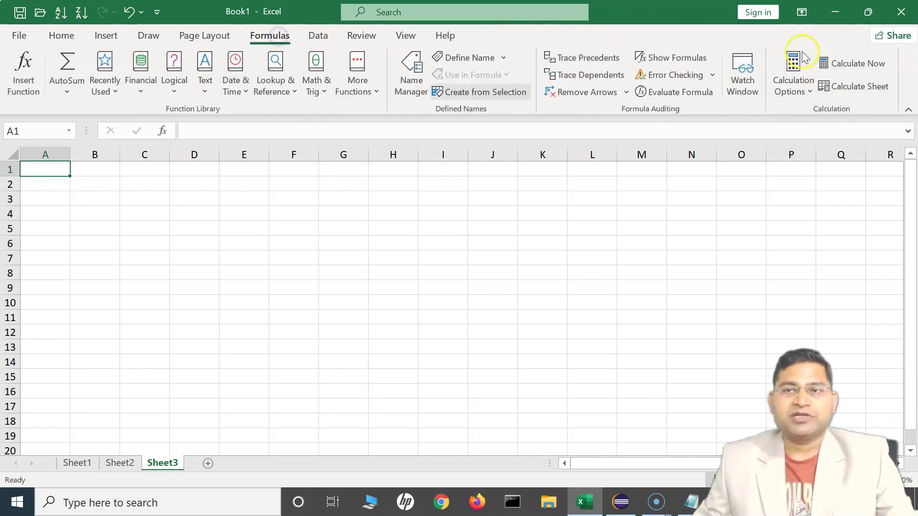
Collapse the ribbon to tab names, then restore Show Tabs and Commands
{"action": "right_click", "coordinate": [906, 67]}
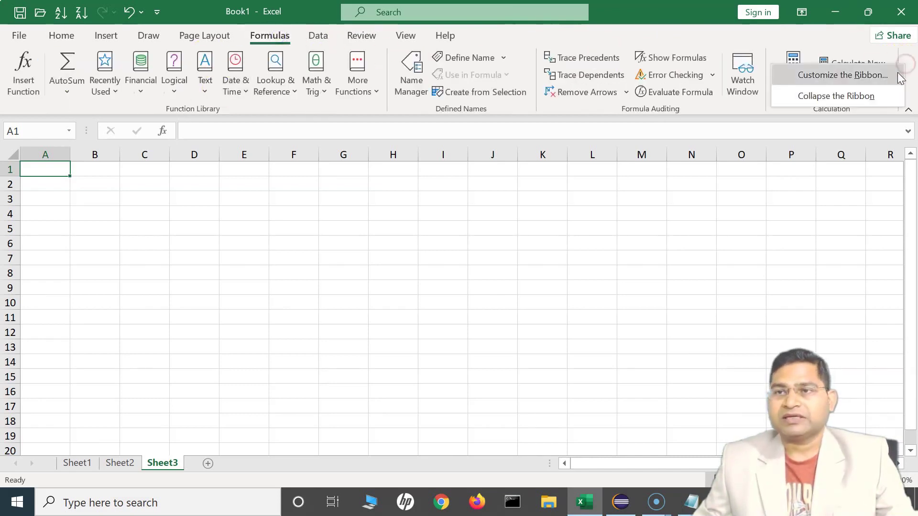
{"action": "left_click", "coordinate": [859, 97]}
{"action": "left_click", "coordinate": [803, 15]}
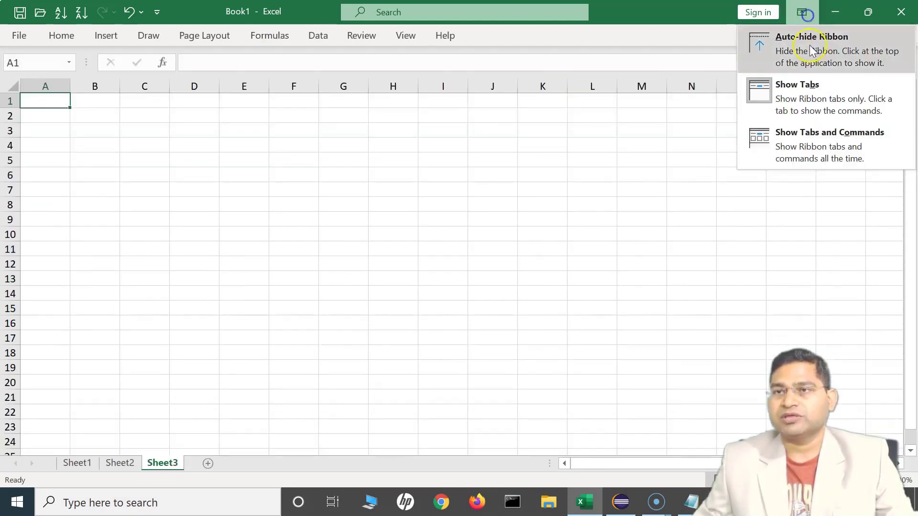
{"action": "left_click", "coordinate": [833, 144]}
Open Customize the Ribbon, expand Page Layout's groups in Main Tabs, then close Excel Options
{"action": "right_click", "coordinate": [908, 72]}
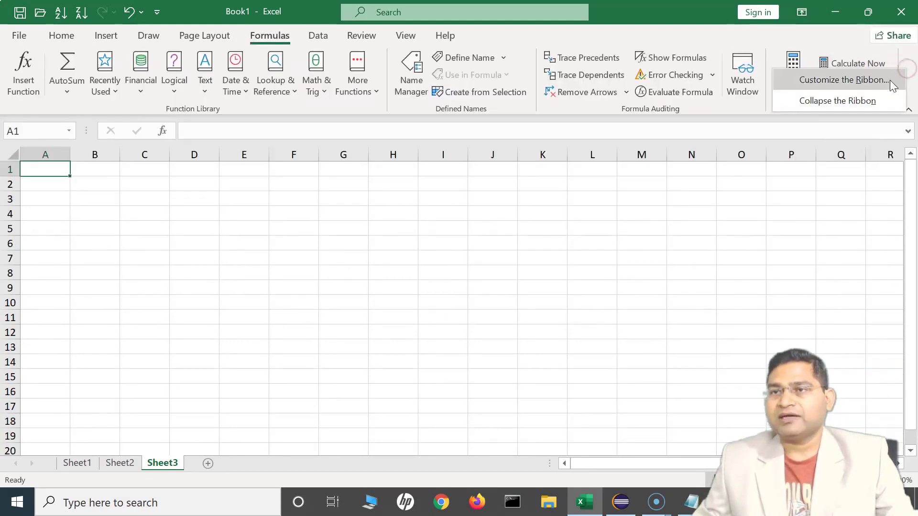
{"action": "left_click", "coordinate": [887, 81]}
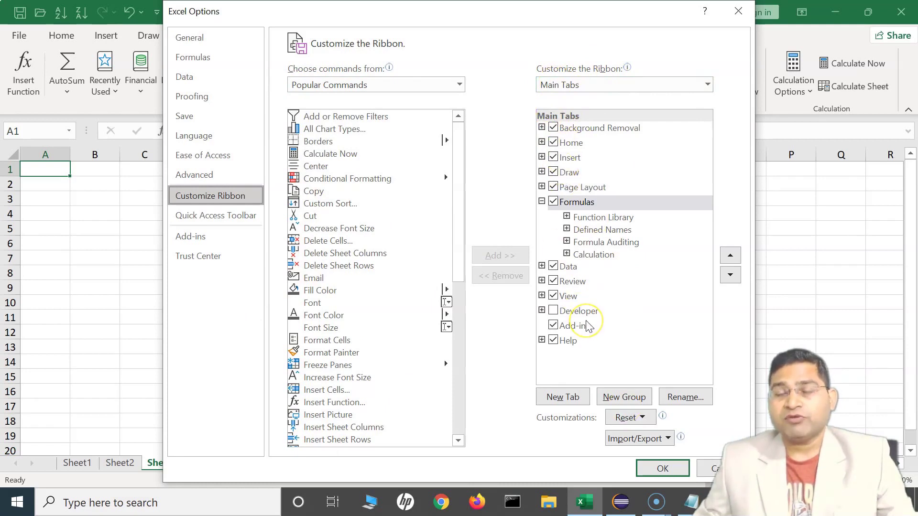
{"action": "left_click", "coordinate": [573, 128]}
{"action": "left_click", "coordinate": [570, 143]}
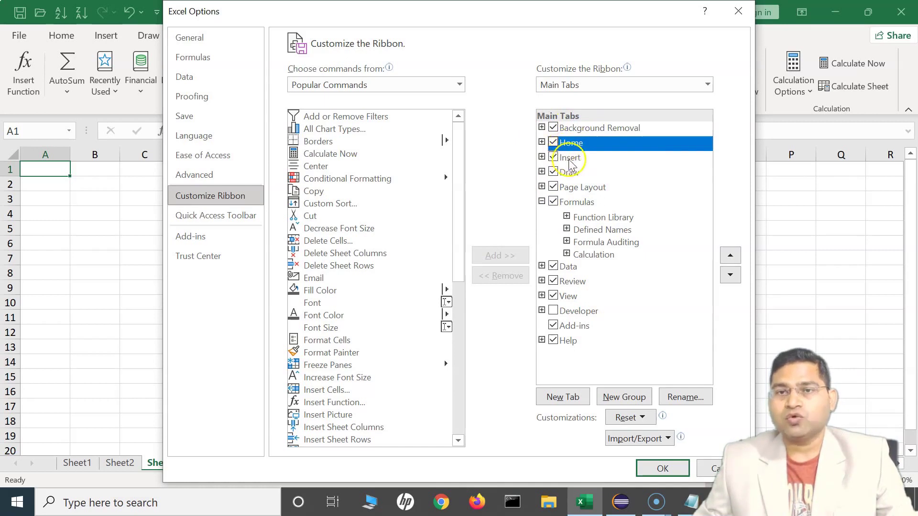
{"action": "left_click_drag", "start_coordinate": [563, 12], "coordinate": [557, 66]}
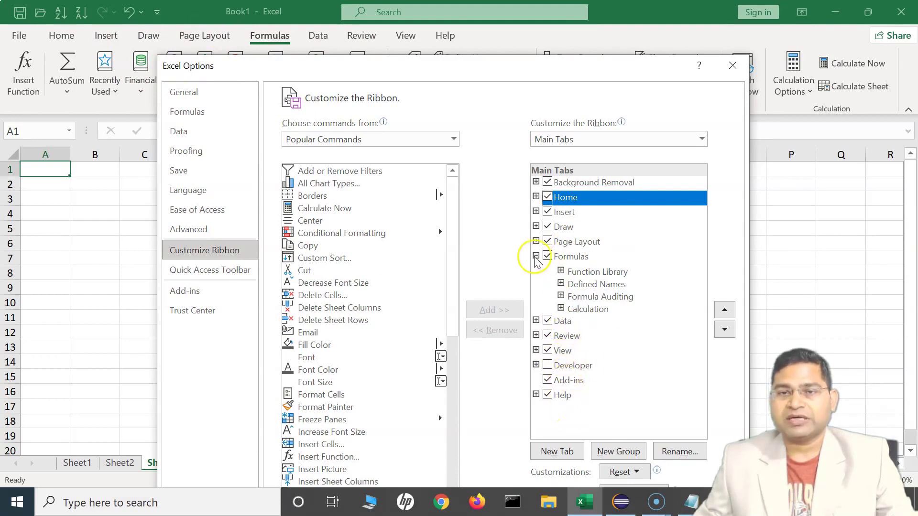
{"action": "left_click", "coordinate": [536, 241]}
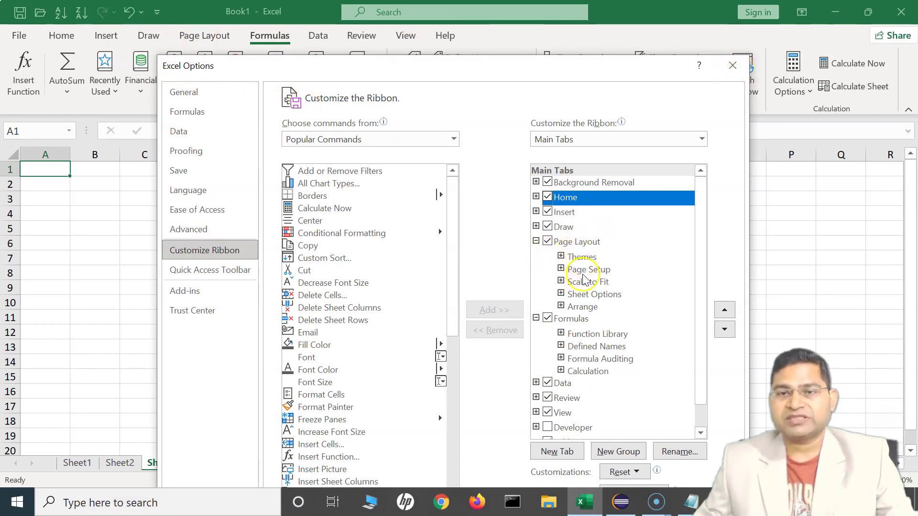
{"action": "left_click", "coordinate": [733, 66]}
Show Page Layout, reopen Customize the Ribbon, and fold away Page Layout's groups
{"action": "left_click", "coordinate": [191, 35]}
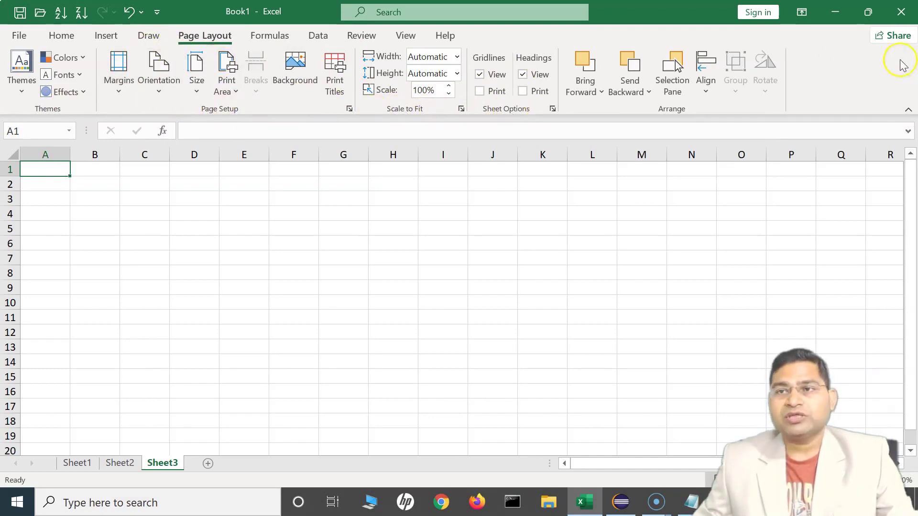
{"action": "right_click", "coordinate": [829, 71]}
{"action": "left_click", "coordinate": [808, 86]}
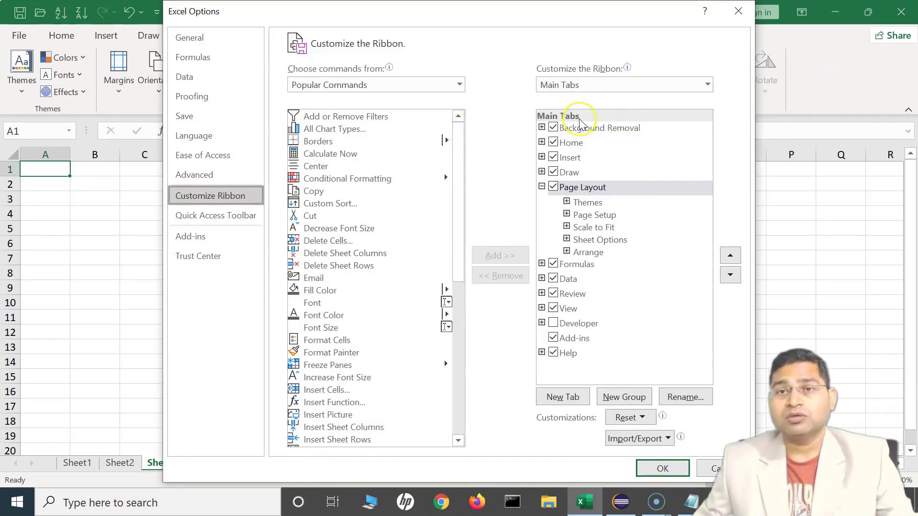
{"action": "left_click", "coordinate": [567, 229]}
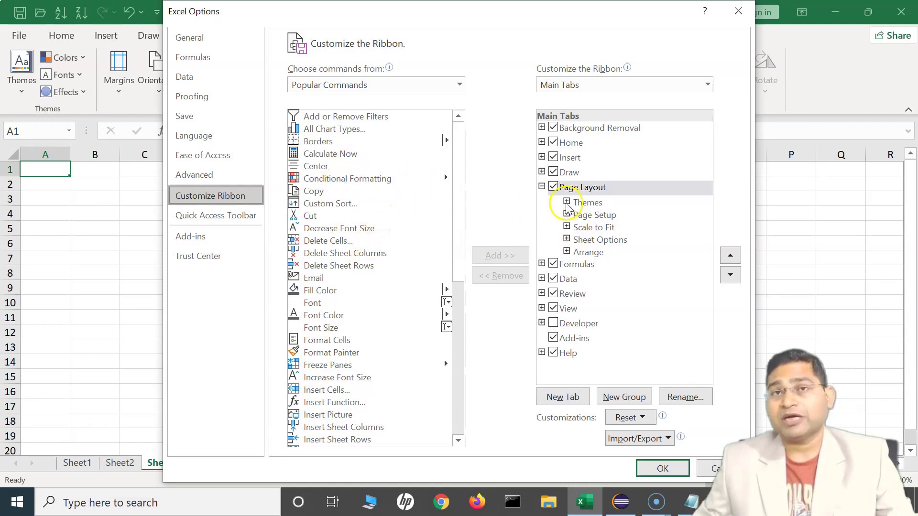
{"action": "left_click", "coordinate": [543, 186]}
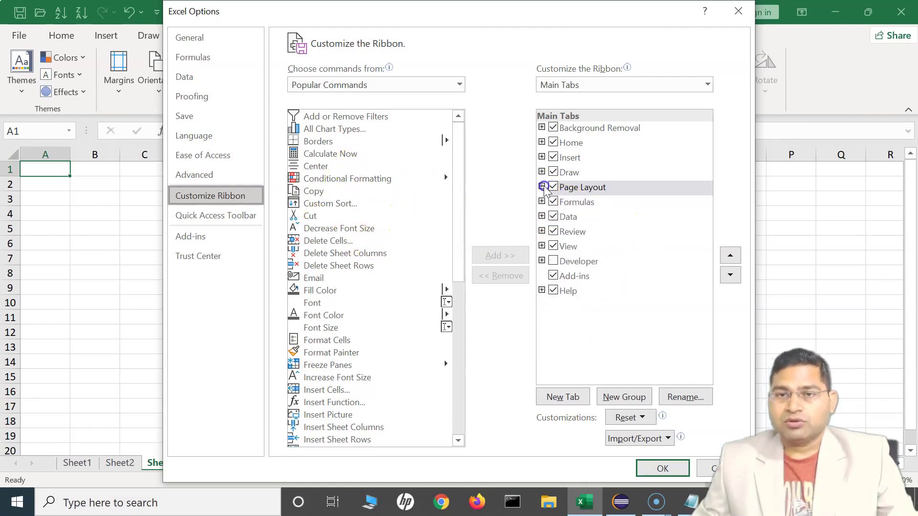
Add a new custom tab after Page Layout and select it
{"action": "left_click", "coordinate": [563, 396]}
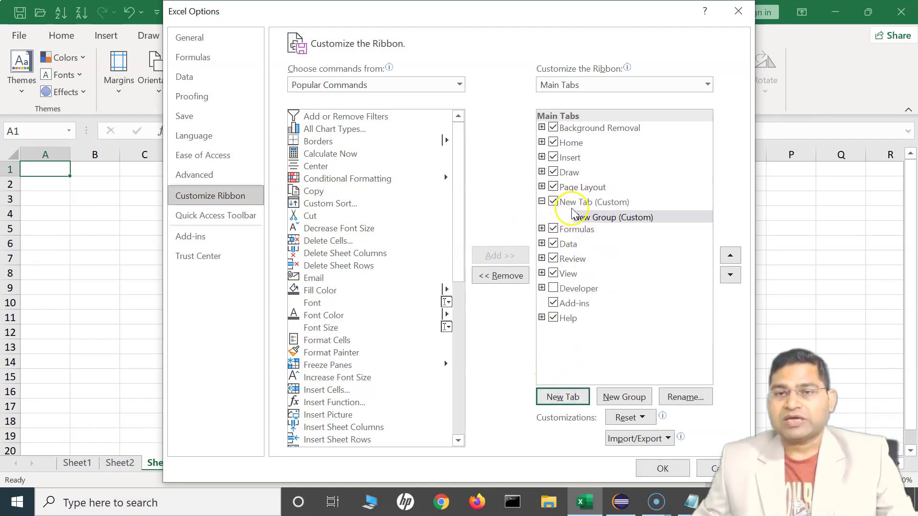
{"action": "left_click", "coordinate": [593, 203]}
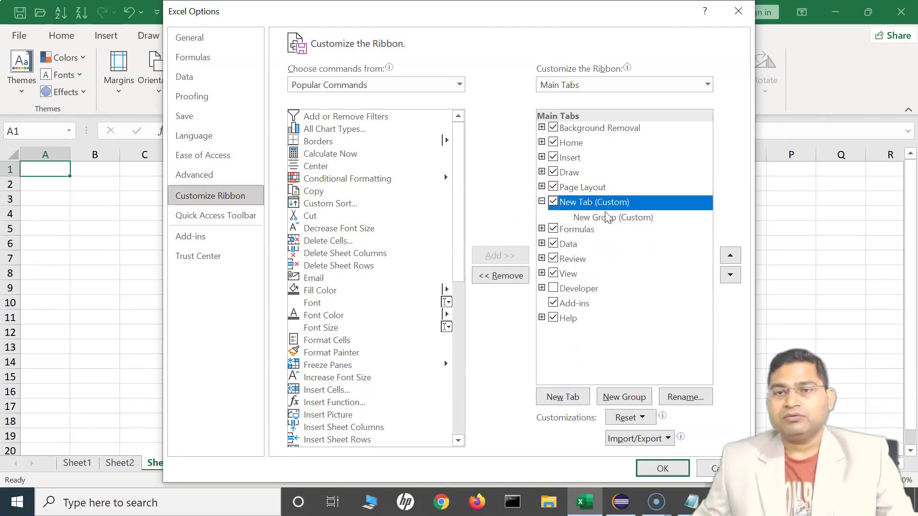
{"action": "double_click", "coordinate": [615, 203]}
{"action": "double_click", "coordinate": [614, 203]}
{"action": "left_click", "coordinate": [542, 202]}
{"action": "left_click", "coordinate": [542, 202]}
Rename the new custom tab to 'RCV Academy Quick Access'
{"action": "left_click", "coordinate": [684, 397]}
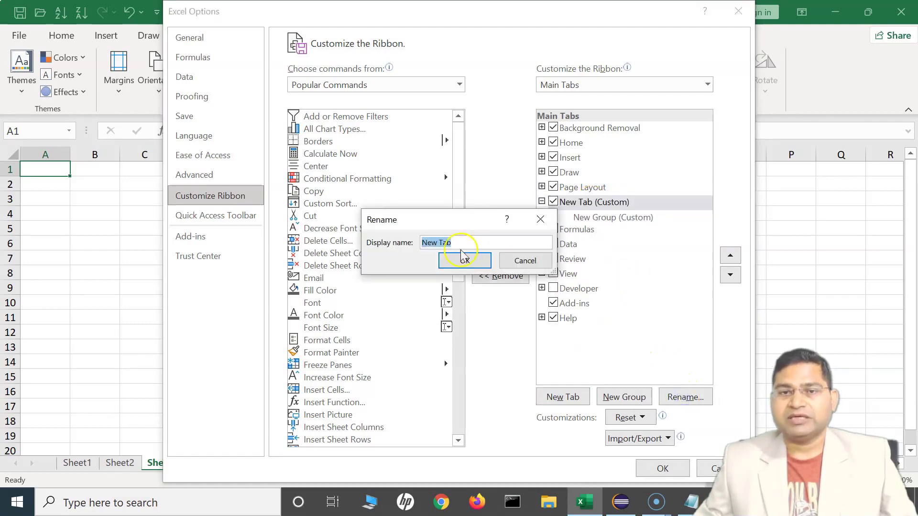
{"action": "type", "text": "RCV Academy Quick Access"}
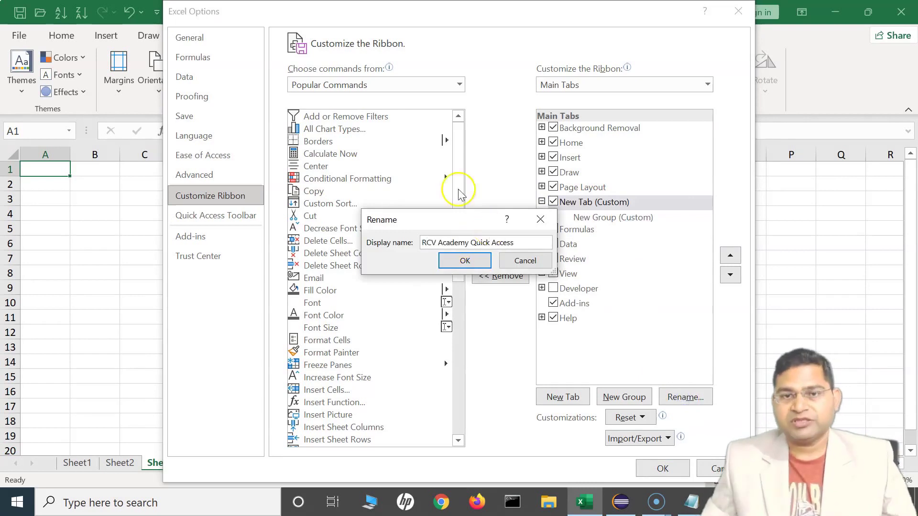
{"action": "left_click", "coordinate": [465, 261]}
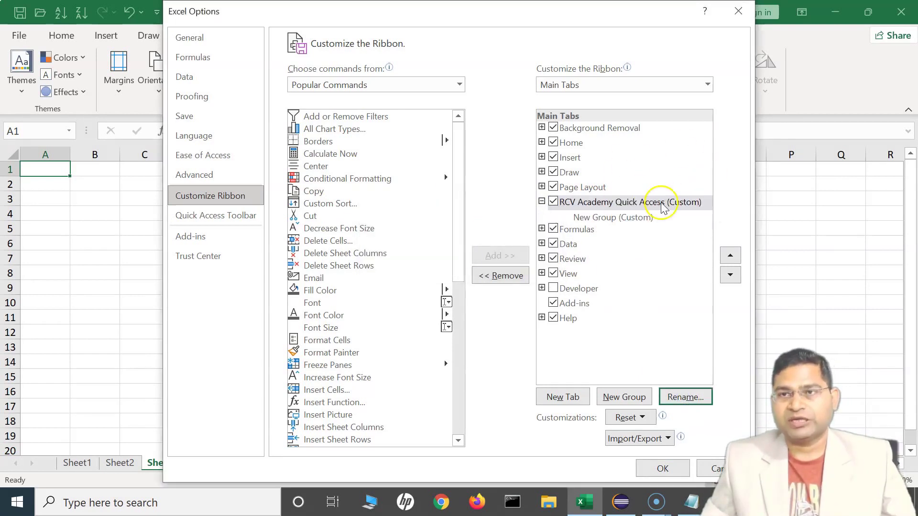
{"action": "left_click", "coordinate": [599, 220]}
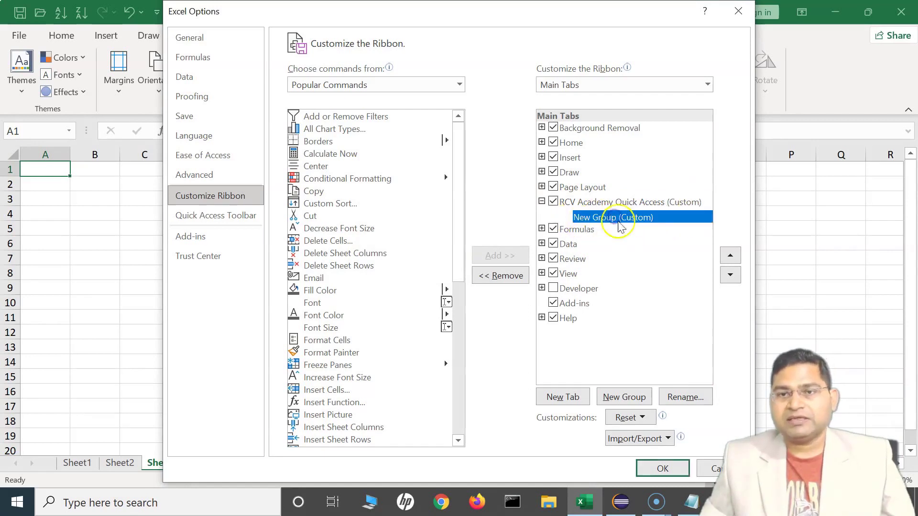
Rename the RCV Academy tab's New Group (Custom) to 'Group 1'
{"action": "left_click", "coordinate": [542, 187]}
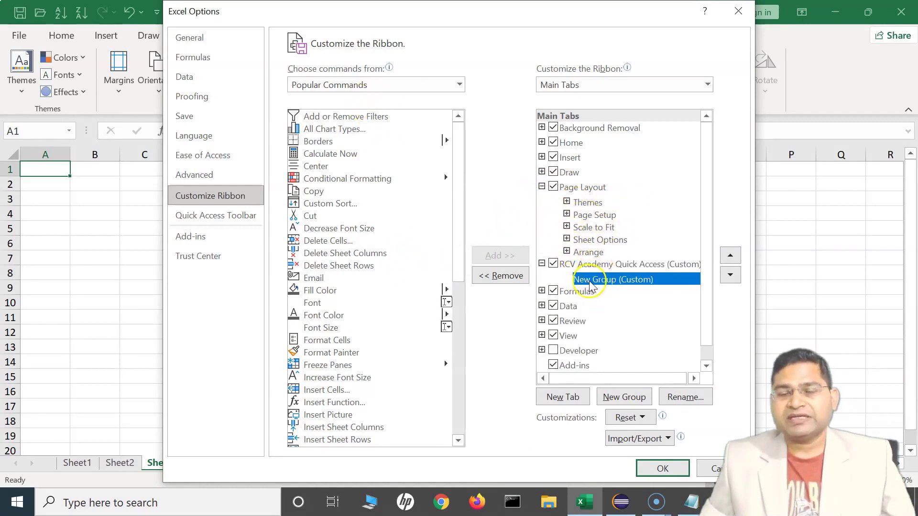
{"action": "left_click", "coordinate": [684, 398]}
{"action": "left_click", "coordinate": [525, 341]}
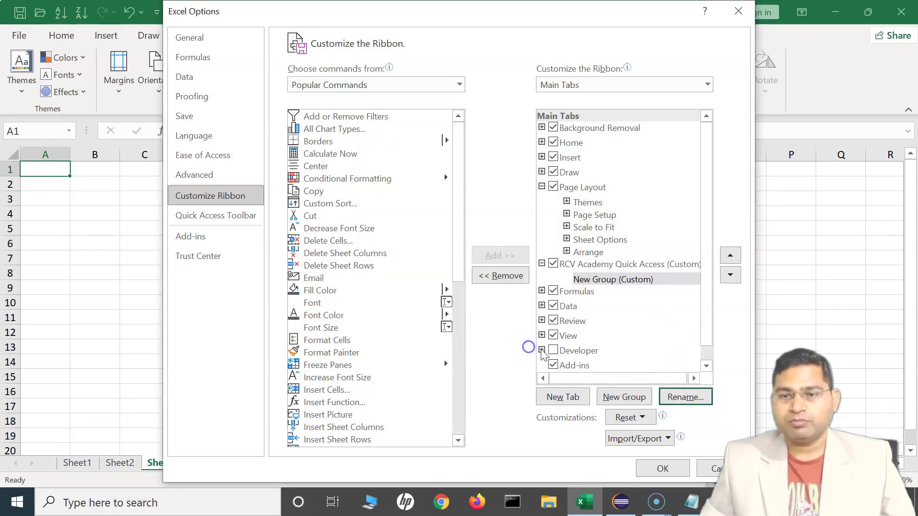
{"action": "left_click", "coordinate": [636, 281]}
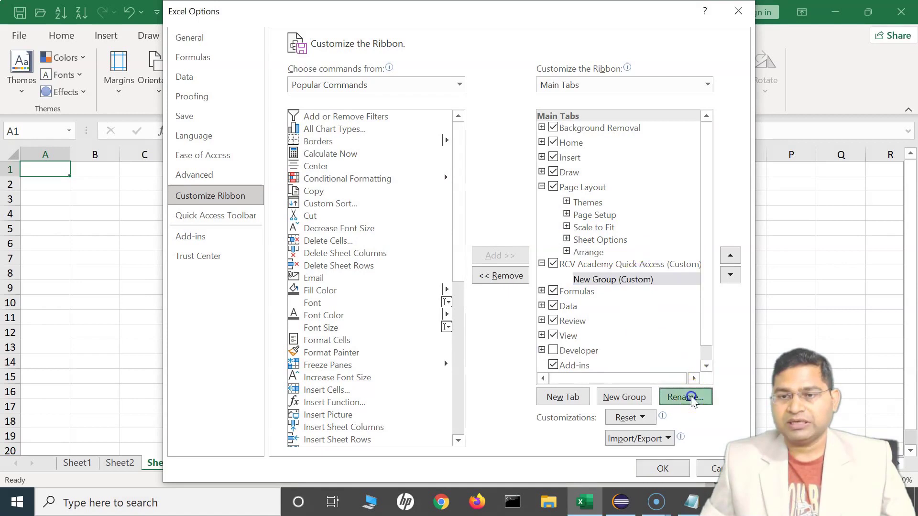
{"action": "left_click", "coordinate": [686, 397]}
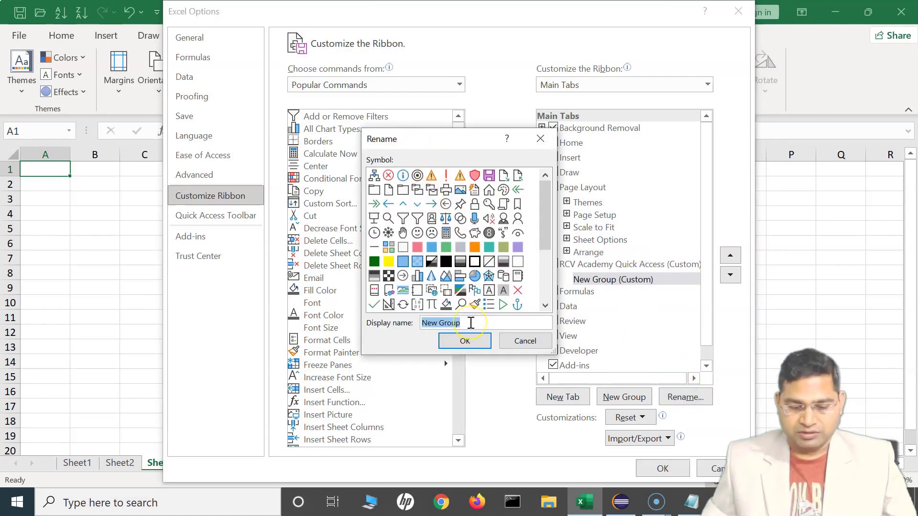
{"action": "type", "text": "Gro"}
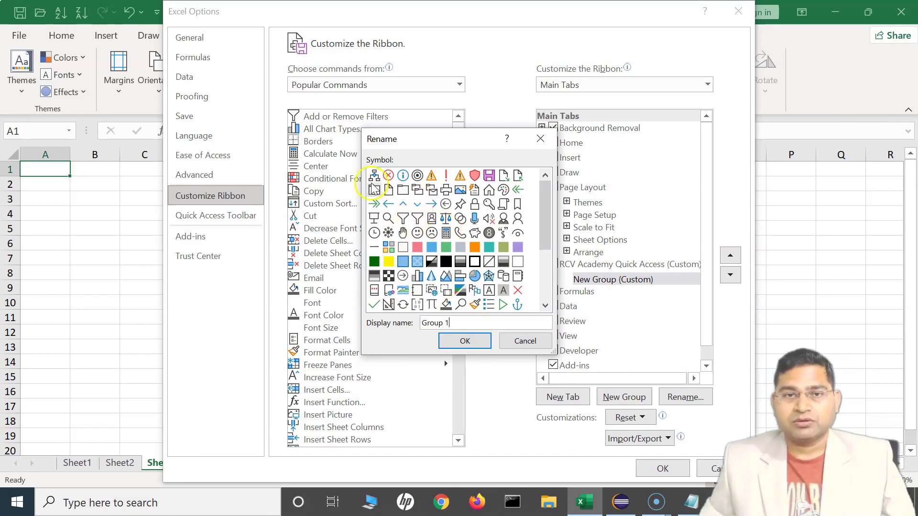
{"action": "left_click", "coordinate": [466, 342]}
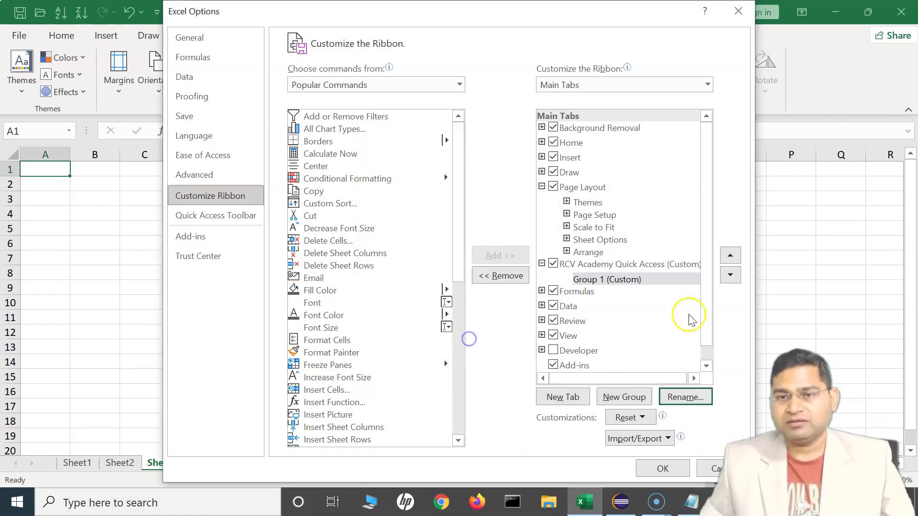
{"action": "left_click", "coordinate": [611, 267]}
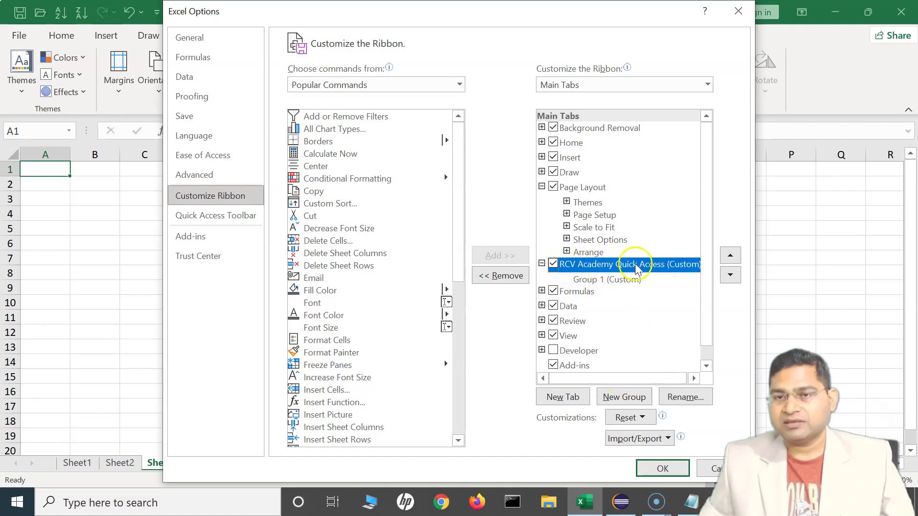
Create three more groups under RCV Academy Quick Access, named Group 2, 3 and 4
{"action": "left_click", "coordinate": [614, 398]}
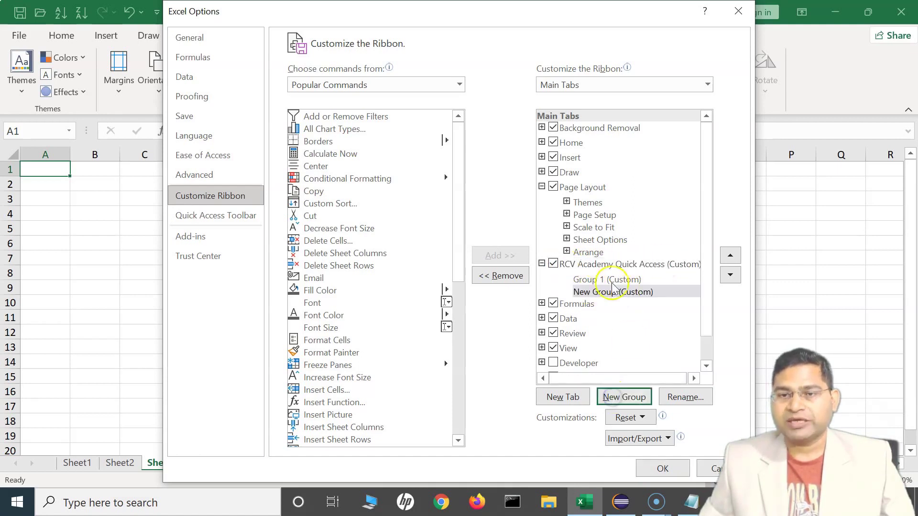
{"action": "left_click", "coordinate": [620, 398]}
{"action": "left_click", "coordinate": [619, 398]}
{"action": "left_click", "coordinate": [639, 293]}
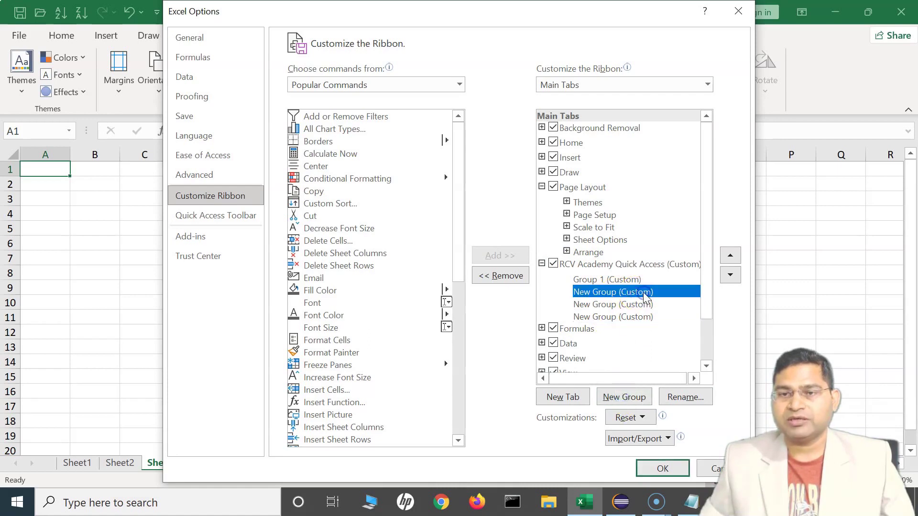
{"action": "left_click", "coordinate": [685, 397]}
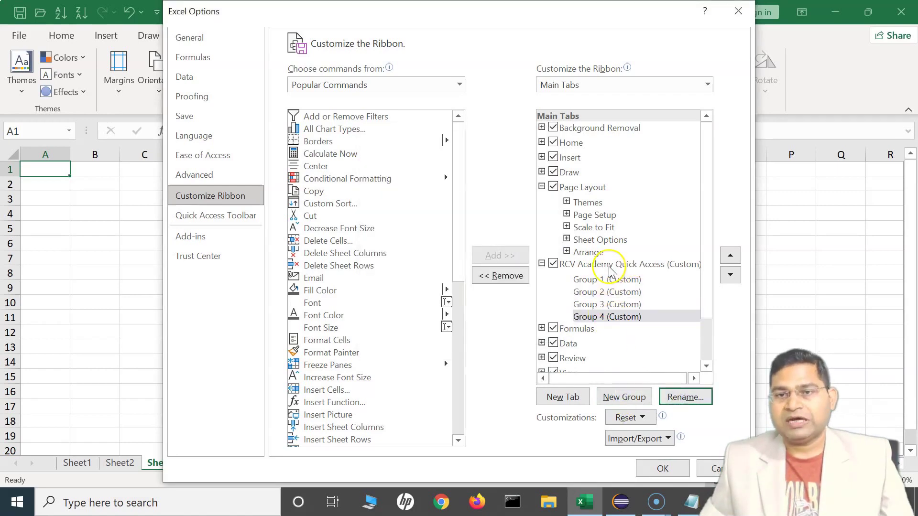
{"action": "left_click", "coordinate": [610, 266]}
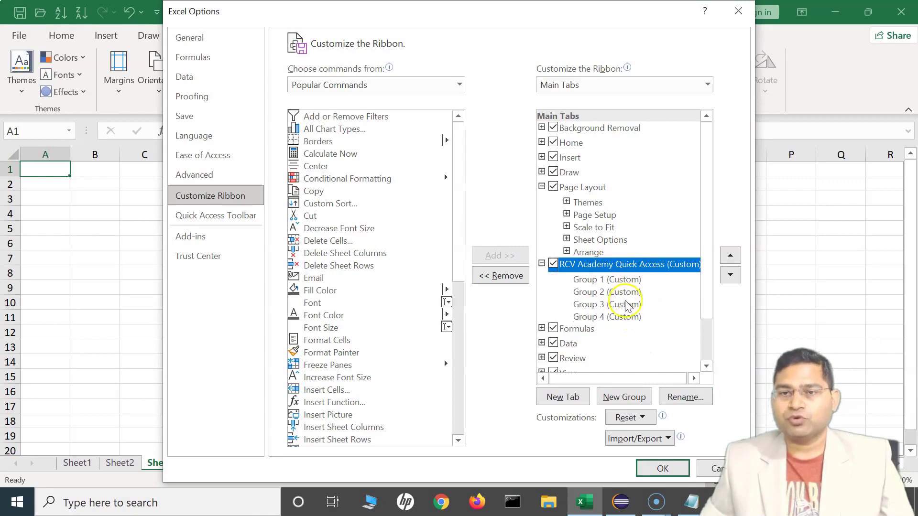
{"action": "left_click", "coordinate": [631, 280]}
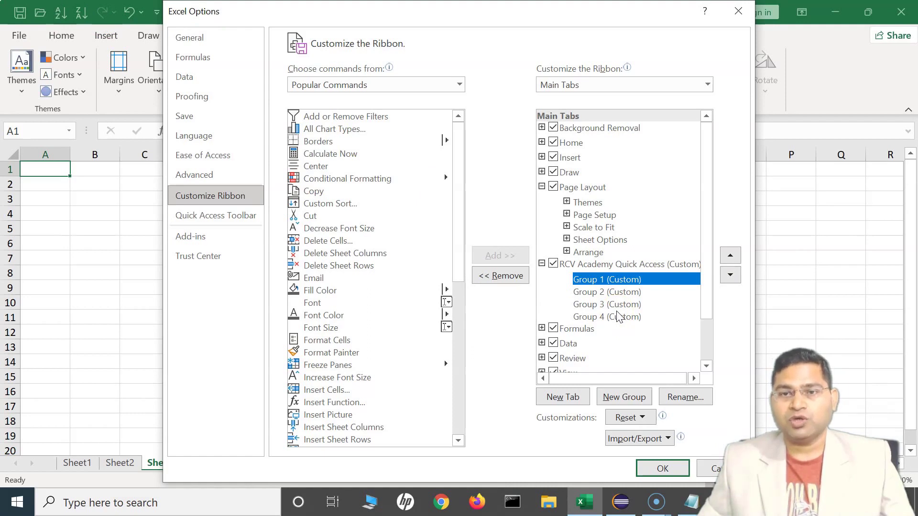
Add the Delete Cells command to Group 1
{"action": "left_click", "coordinate": [616, 292]}
{"action": "left_click", "coordinate": [615, 280]}
{"action": "left_click", "coordinate": [617, 292]}
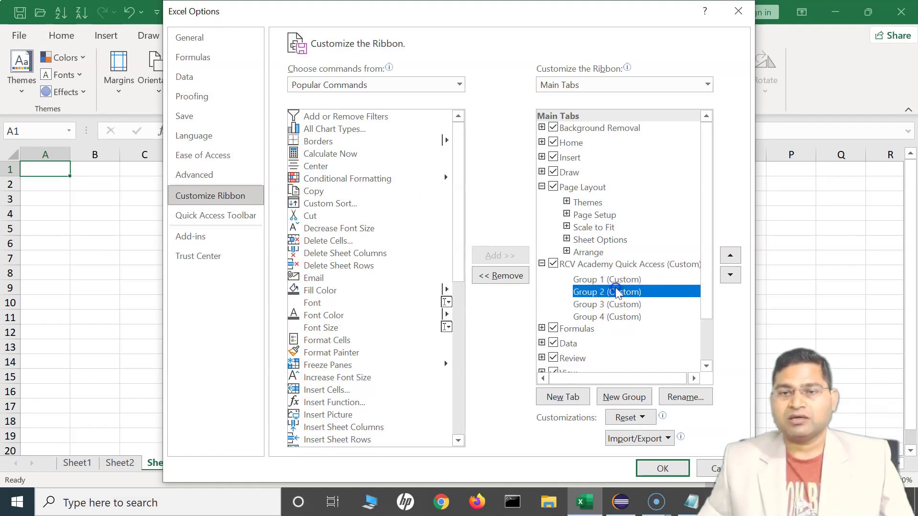
{"action": "left_click", "coordinate": [614, 279]}
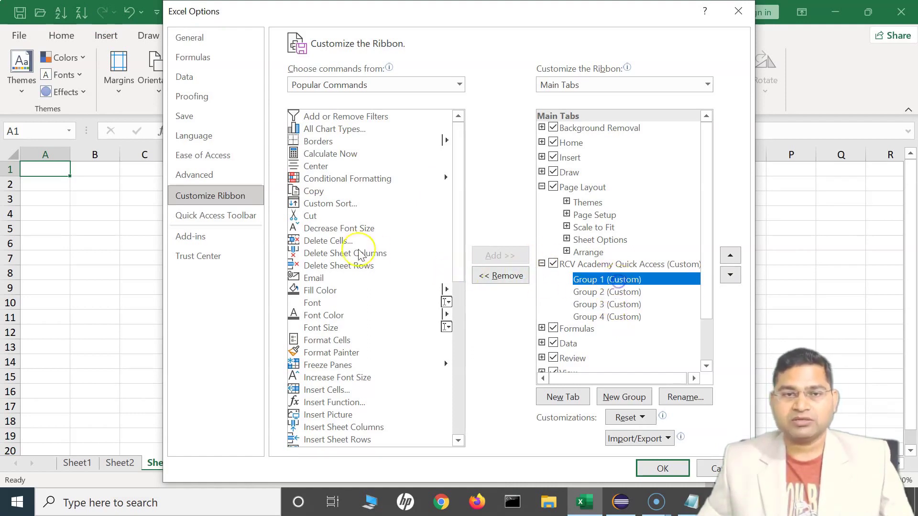
{"action": "left_click", "coordinate": [321, 242]}
{"action": "left_click", "coordinate": [498, 256]}
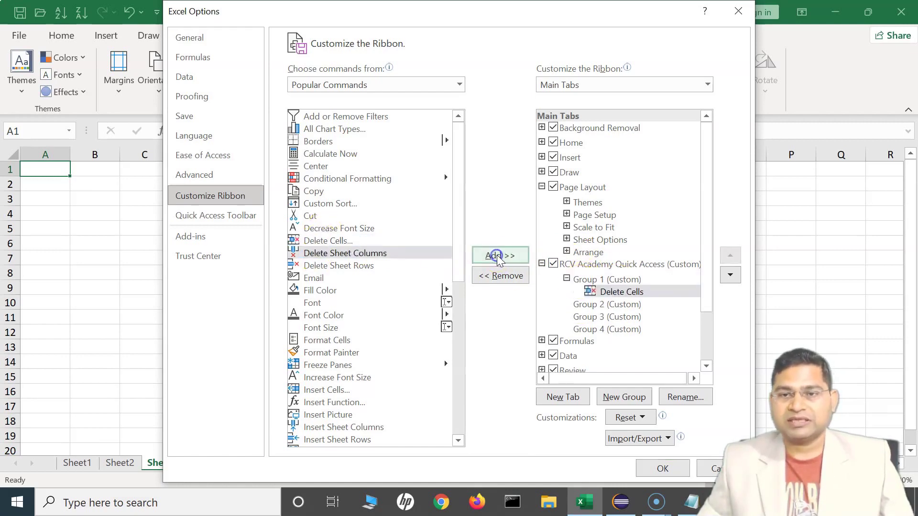
Switch the command list to All Commands and add Align Top to Group 1
{"action": "left_click", "coordinate": [334, 258]}
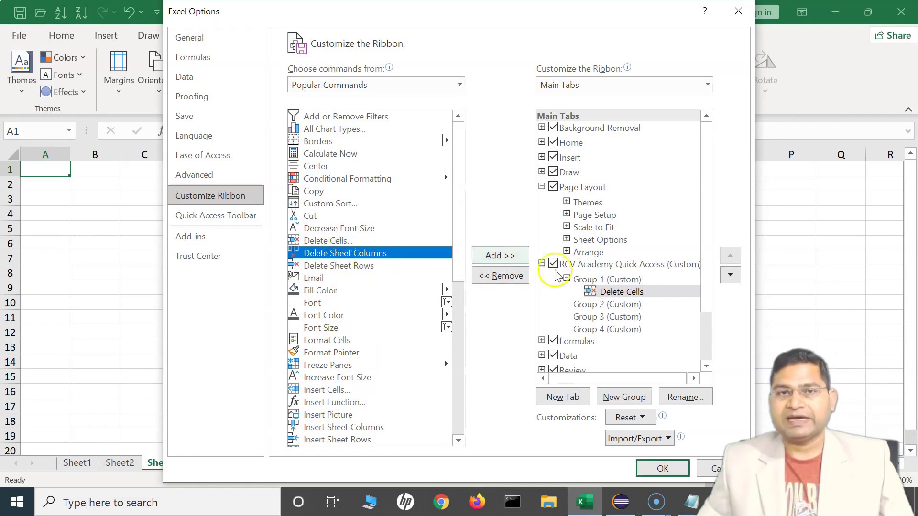
{"action": "left_click", "coordinate": [377, 85]}
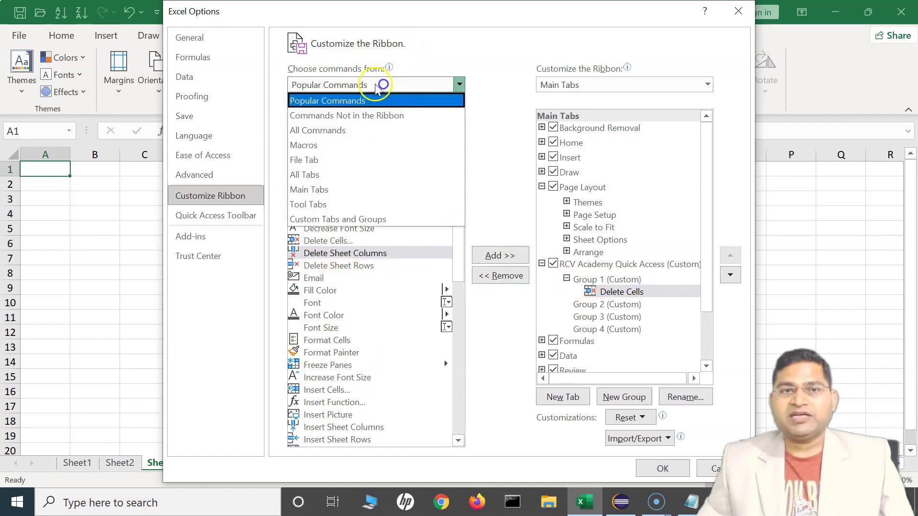
{"action": "left_click", "coordinate": [339, 130]}
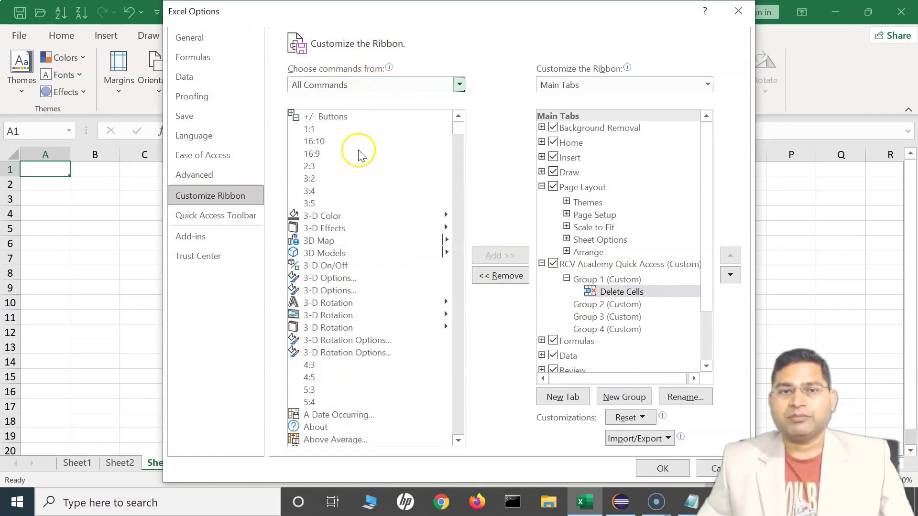
{"action": "scroll", "coordinate": [402, 375], "scroll_direction": "down", "scroll_amount": 15}
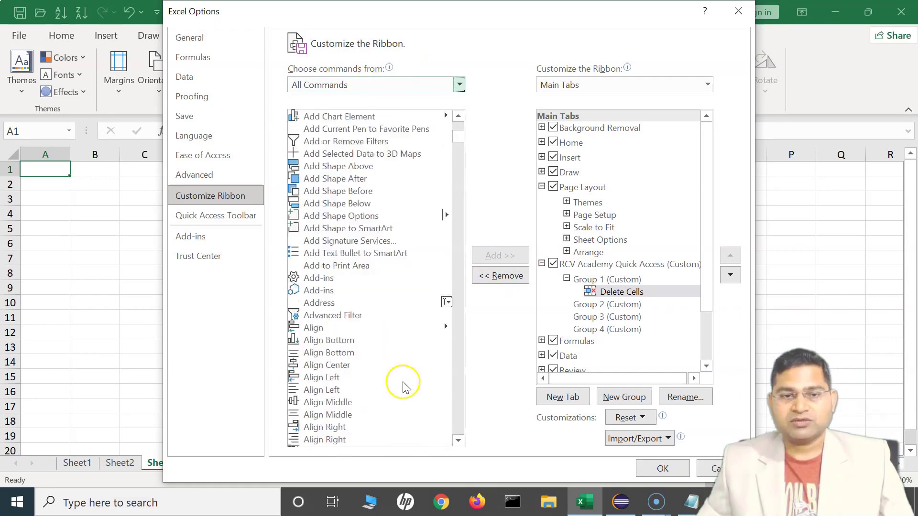
{"action": "left_click", "coordinate": [335, 259]}
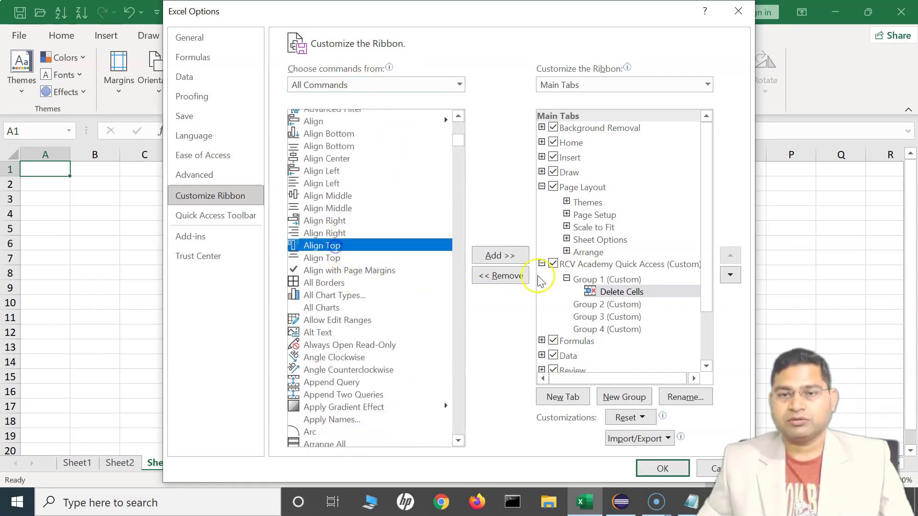
{"action": "left_click", "coordinate": [510, 256]}
Add All Chart Types to Group 2, and Angle Clockwise plus Auto Outline to Group 3
{"action": "left_click", "coordinate": [603, 318]}
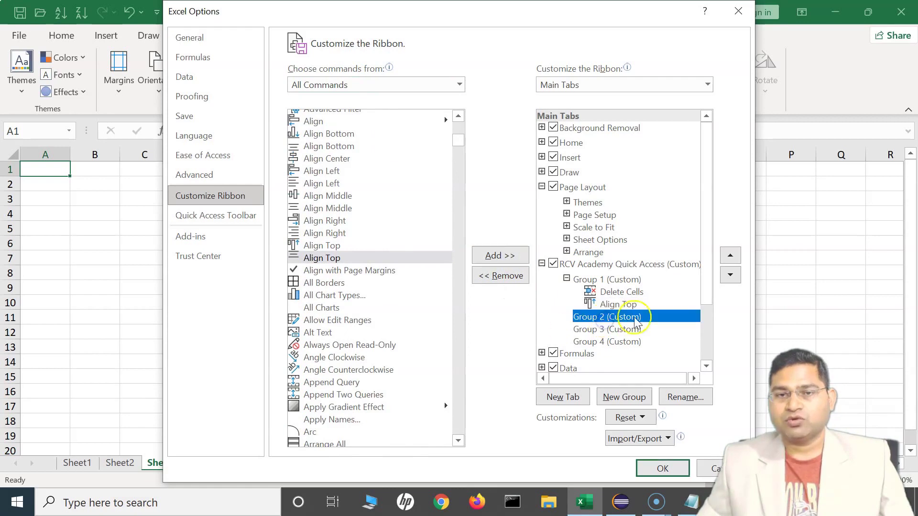
{"action": "left_click", "coordinate": [335, 296]}
{"action": "left_click", "coordinate": [508, 262]}
{"action": "left_click", "coordinate": [600, 342]}
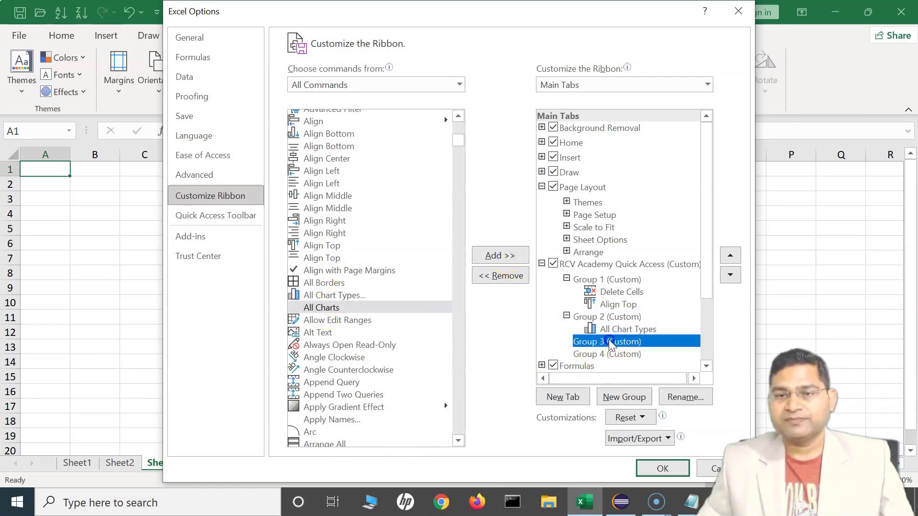
{"action": "left_click", "coordinate": [348, 359]}
{"action": "left_click", "coordinate": [499, 256]}
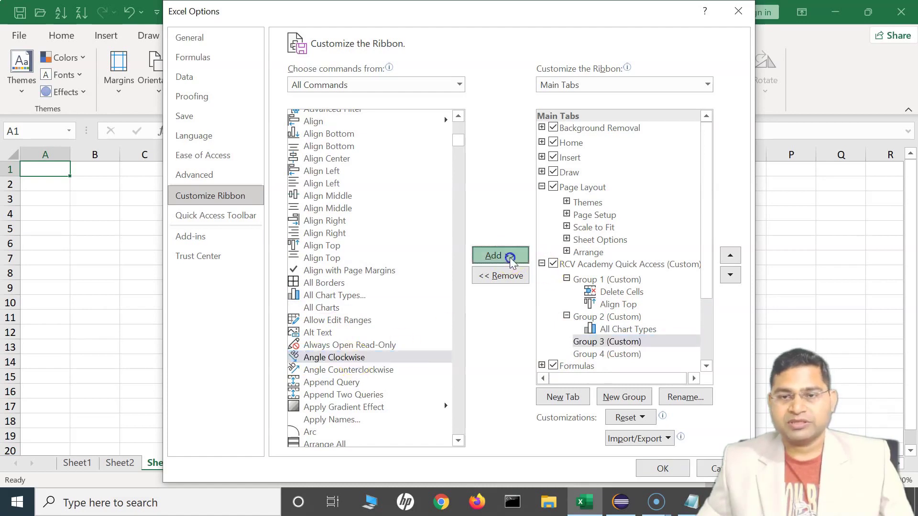
{"action": "scroll", "coordinate": [423, 347], "scroll_direction": "down", "scroll_amount": 5}
{"action": "left_click", "coordinate": [334, 372]}
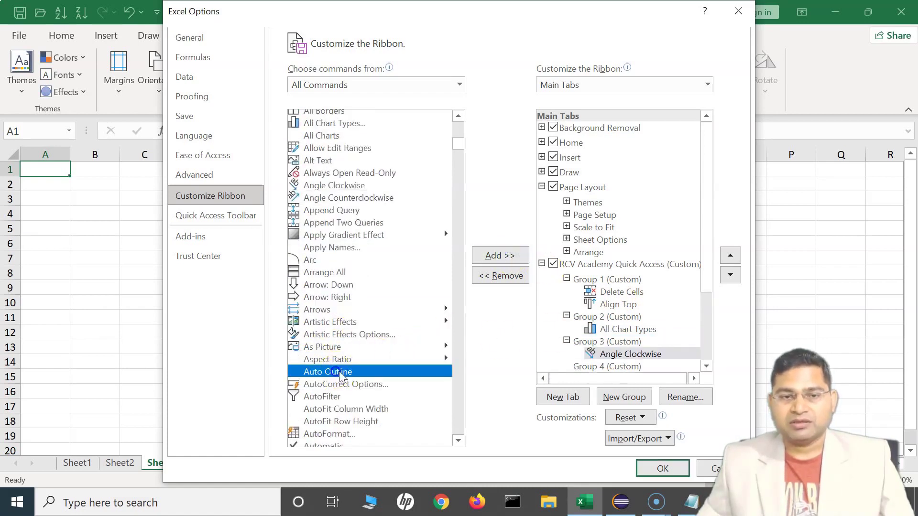
{"action": "left_click", "coordinate": [499, 256]}
{"action": "scroll", "coordinate": [655, 330], "scroll_direction": "down", "scroll_amount": 2}
Add AutoFilter and AutoFit Row Height to Group 4
{"action": "left_click", "coordinate": [607, 310]}
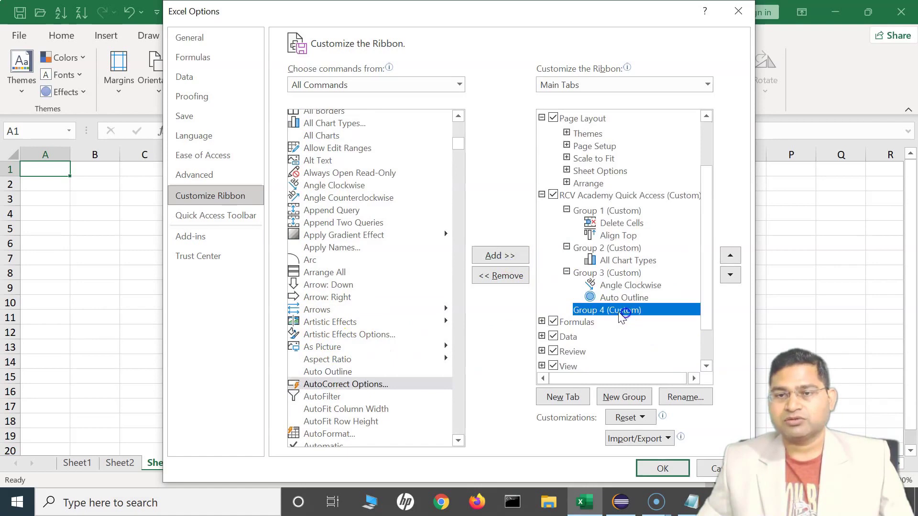
{"action": "scroll", "coordinate": [622, 287], "scroll_direction": "down", "scroll_amount": 1}
{"action": "scroll", "coordinate": [352, 406], "scroll_direction": "down", "scroll_amount": 2}
{"action": "left_click", "coordinate": [326, 330]}
{"action": "left_click", "coordinate": [500, 255]}
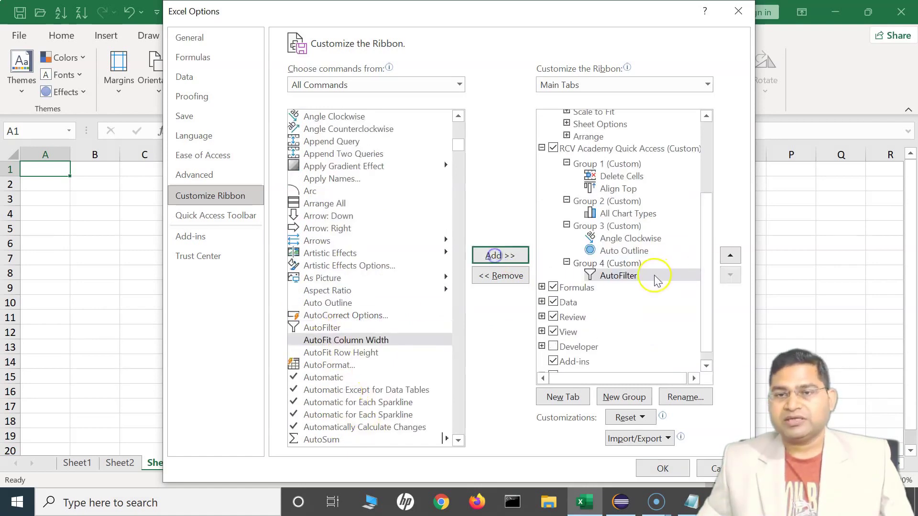
{"action": "left_click", "coordinate": [354, 353]}
{"action": "left_click", "coordinate": [486, 255]}
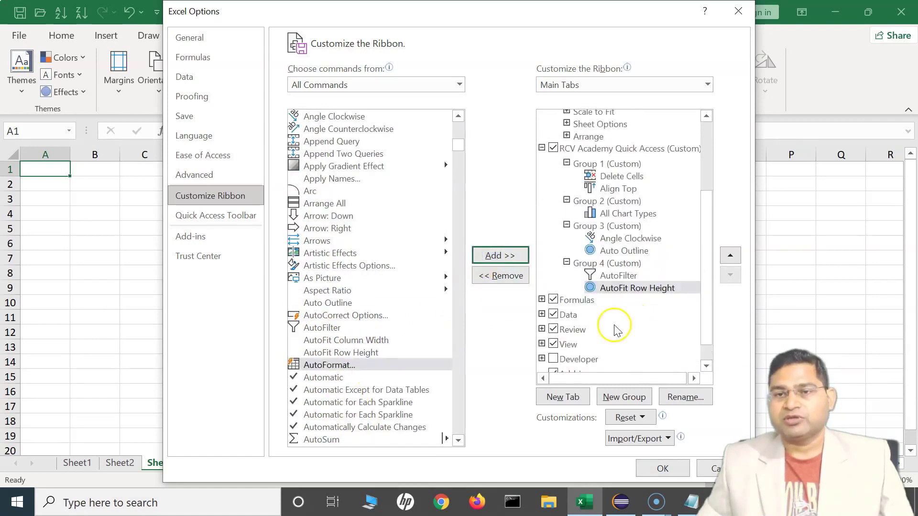
{"action": "left_click", "coordinate": [569, 149]}
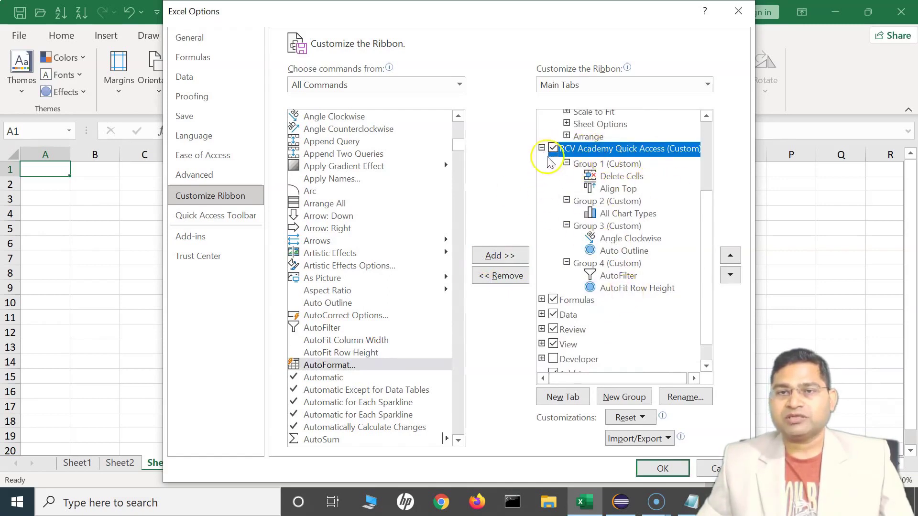
{"action": "scroll", "coordinate": [550, 154], "scroll_direction": "up", "scroll_amount": 3}
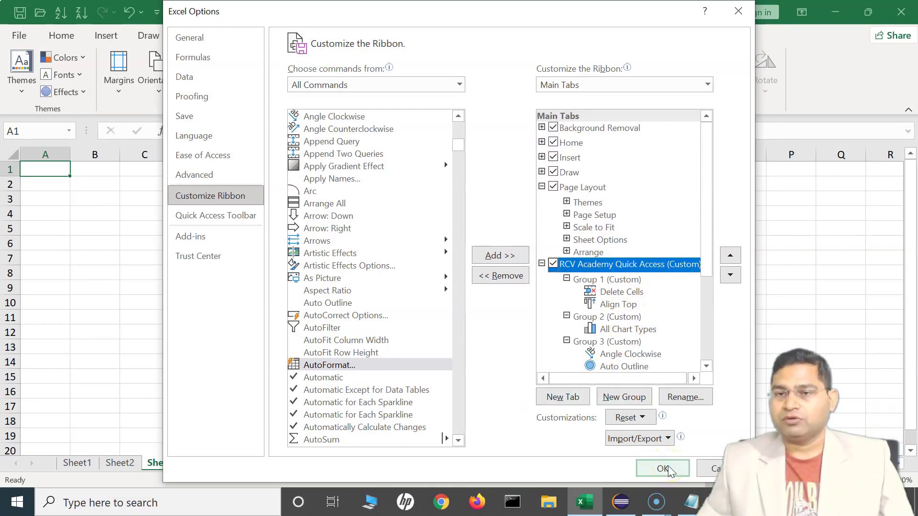
Open and close the Reset and Import/Export menus without choosing anything
{"action": "left_click", "coordinate": [646, 418]}
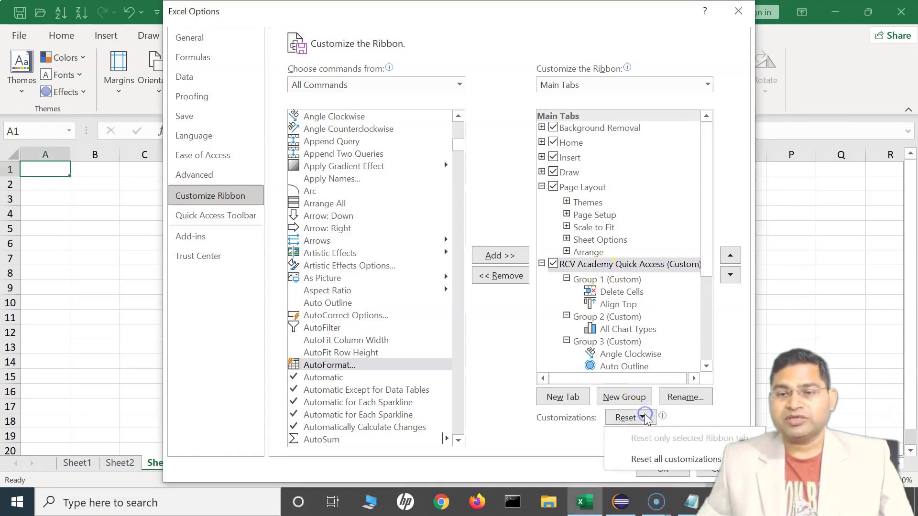
{"action": "left_click", "coordinate": [525, 445]}
{"action": "left_click", "coordinate": [636, 440]}
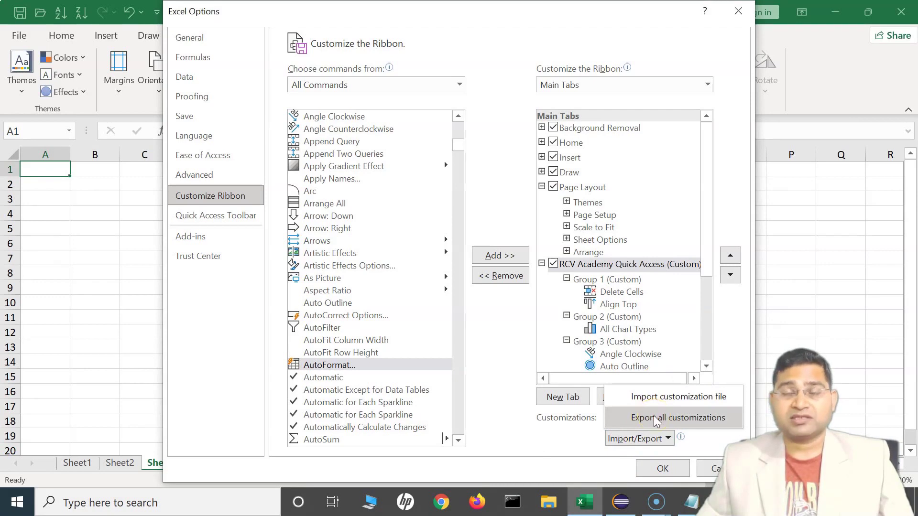
{"action": "left_click", "coordinate": [641, 441]}
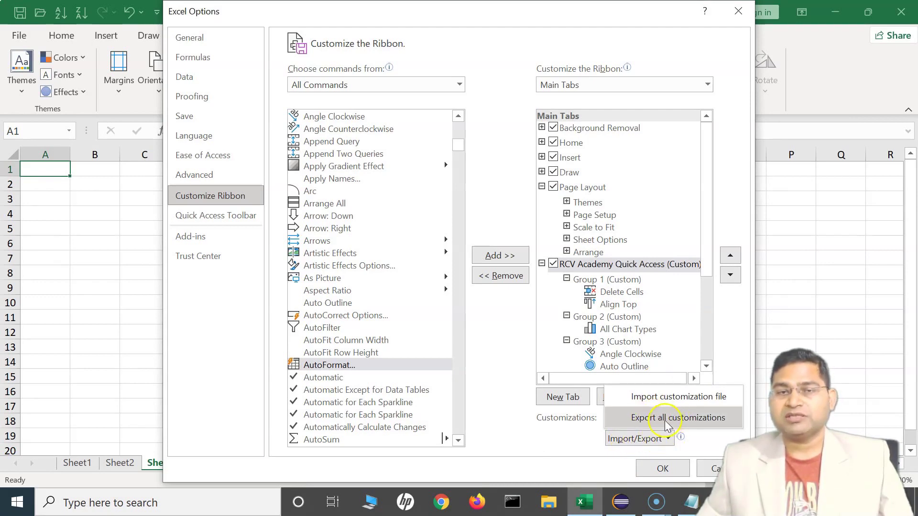
{"action": "left_click", "coordinate": [502, 381]}
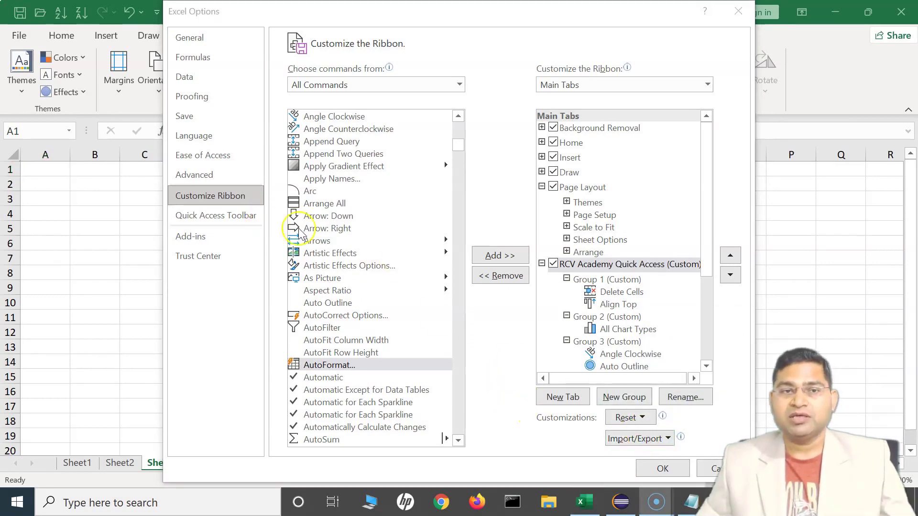
Apply the ribbon customizations and close Excel Options with OK
{"action": "left_click", "coordinate": [494, 327]}
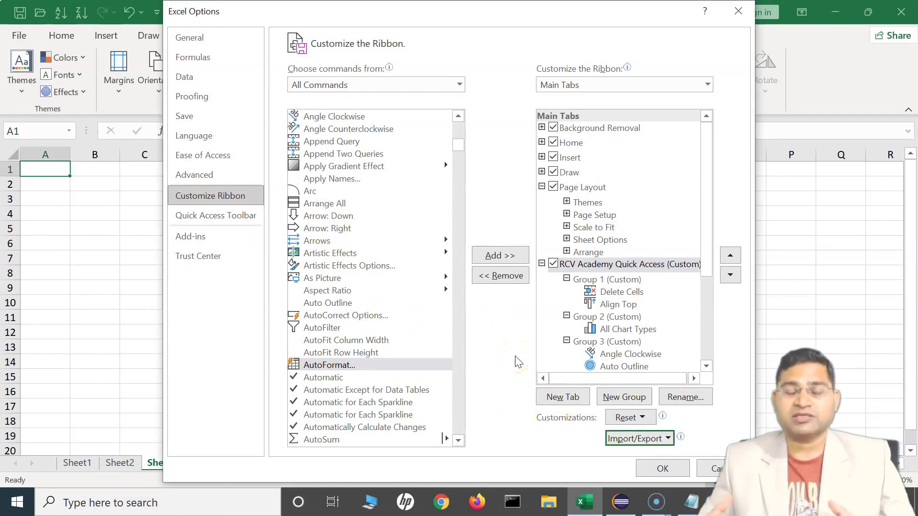
{"action": "left_click", "coordinate": [486, 316]}
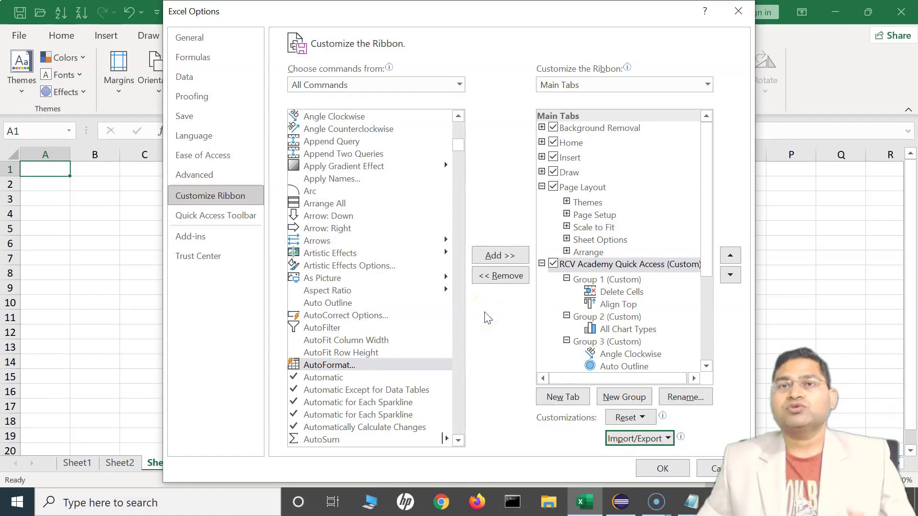
{"action": "left_click", "coordinate": [510, 363]}
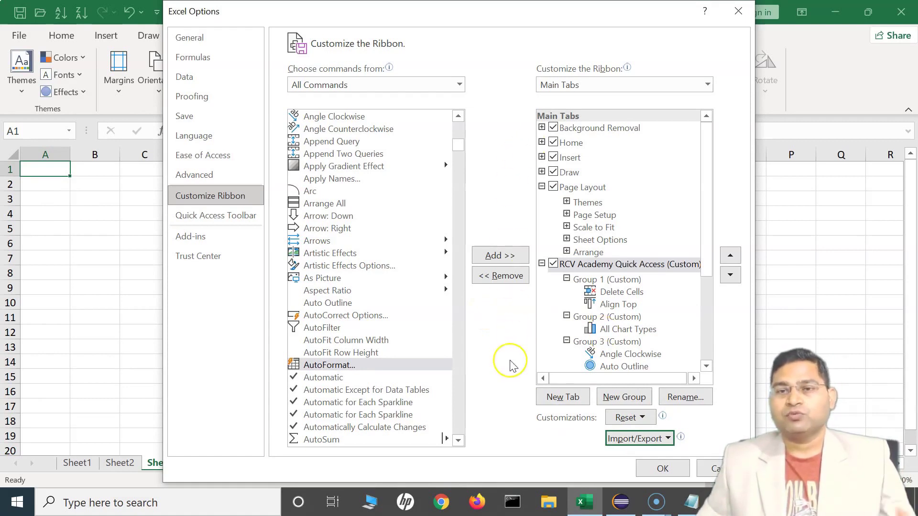
{"action": "left_click", "coordinate": [563, 280]}
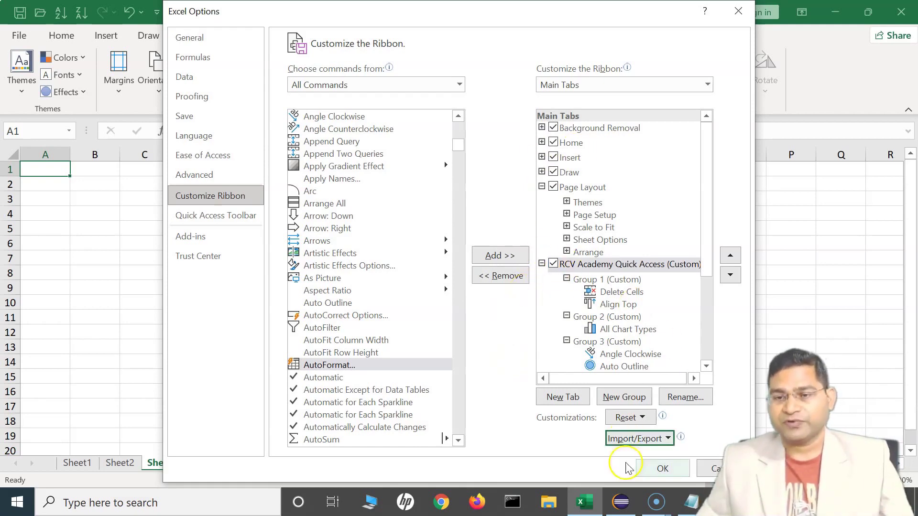
{"action": "left_click", "coordinate": [663, 469]}
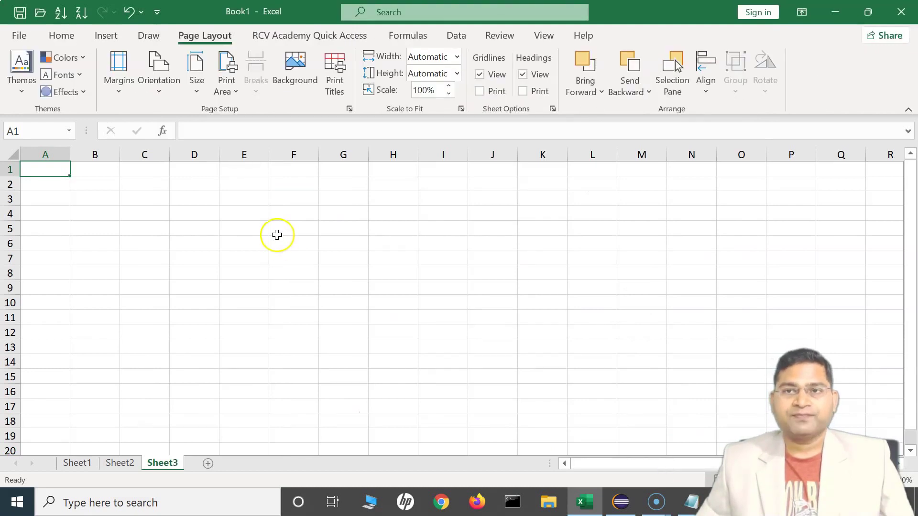
View the RCV Academy Quick Access tab, then reopen Customize the Ribbon and collapse its groups
{"action": "left_click", "coordinate": [304, 36]}
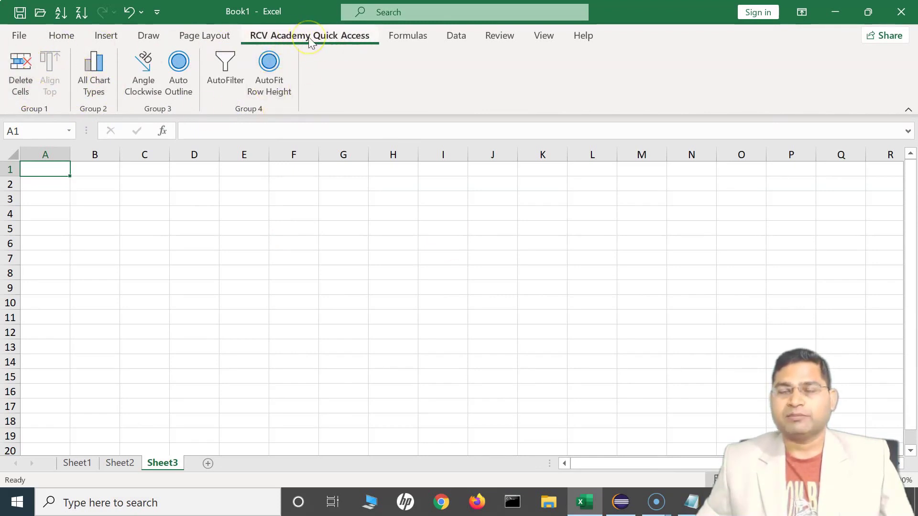
{"action": "right_click", "coordinate": [500, 70]}
{"action": "left_click", "coordinate": [554, 76]}
{"action": "double_click", "coordinate": [566, 203]}
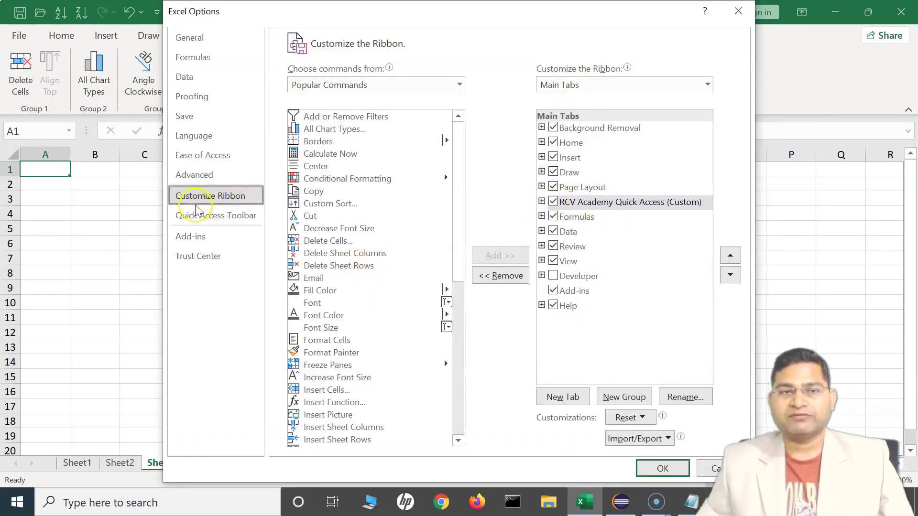
Move RCV Academy Quick Access (Custom) down four places to sit after Help, and apply with OK
{"action": "left_click", "coordinate": [582, 203]}
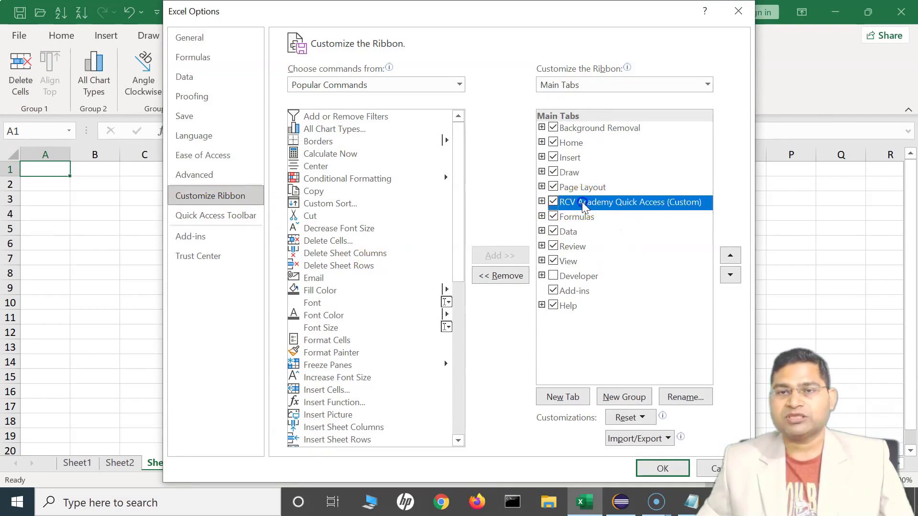
{"action": "left_click", "coordinate": [730, 275]}
{"action": "left_click", "coordinate": [730, 275]}
{"action": "left_click", "coordinate": [730, 275]}
{"action": "left_click", "coordinate": [730, 275]}
{"action": "left_click", "coordinate": [730, 275]}
{"action": "left_click", "coordinate": [730, 275]}
{"action": "left_click", "coordinate": [730, 275]}
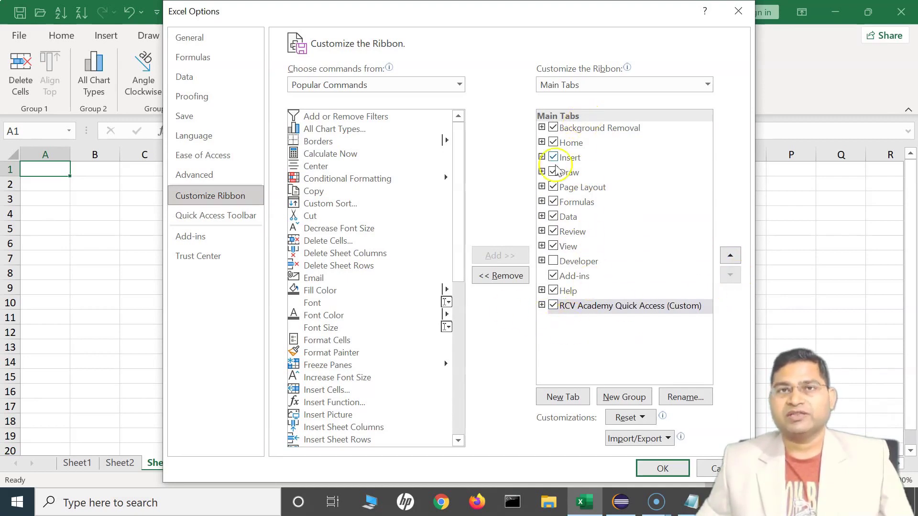
{"action": "left_click", "coordinate": [664, 468]}
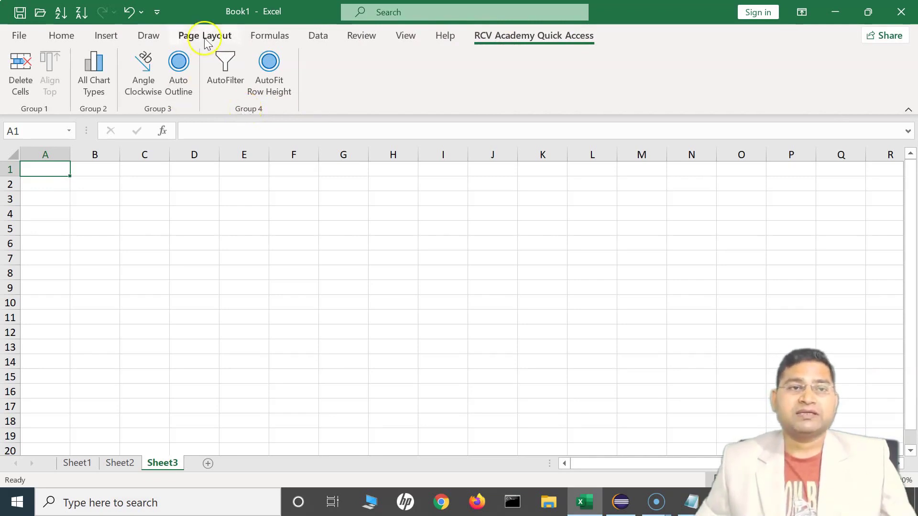
View the Draw tab, then the RCV Academy Quick Access tab, and bring up the ribbon's shortcut menu
{"action": "left_click", "coordinate": [148, 35]}
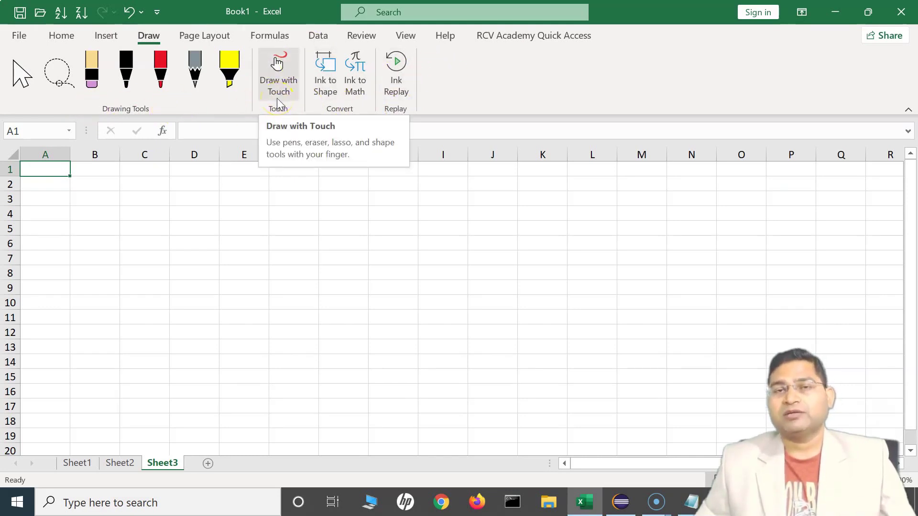
{"action": "left_click", "coordinate": [534, 44]}
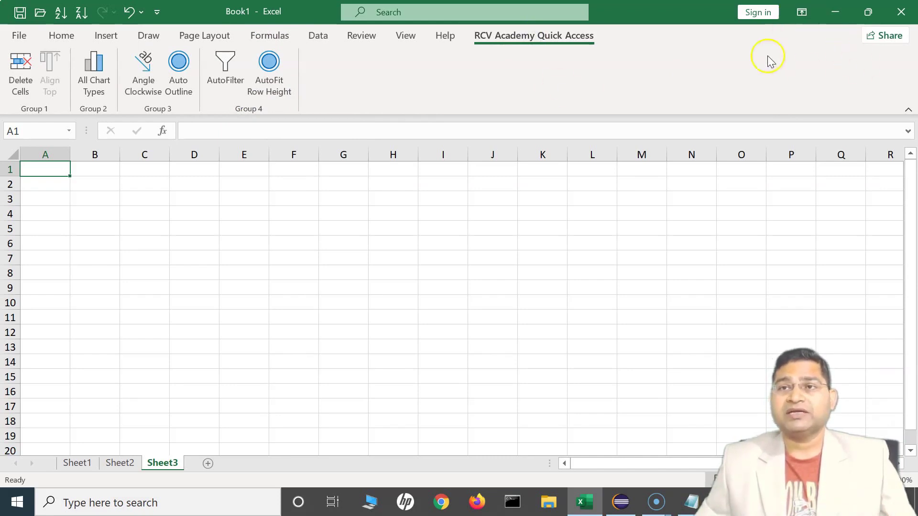
{"action": "right_click", "coordinate": [613, 72]}
In Customize the Ribbon, remove Group 1 (Delete Cells, Align Top) from RCV Academy Quick Access
{"action": "left_click", "coordinate": [667, 87]}
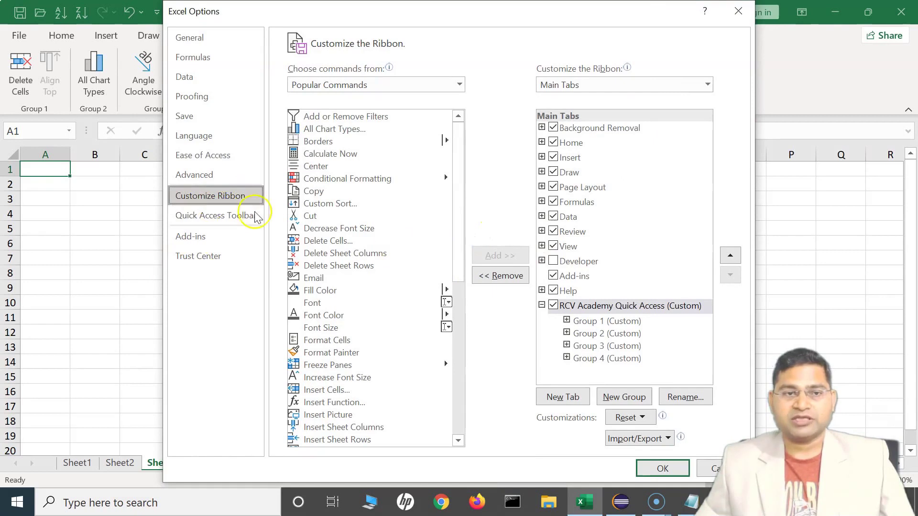
{"action": "scroll", "coordinate": [426, 405], "scroll_direction": "down", "scroll_amount": 9}
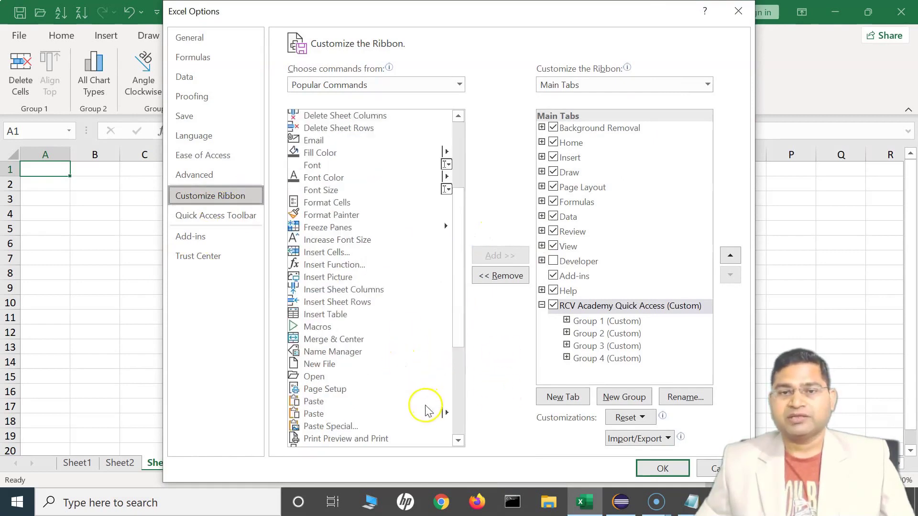
{"action": "scroll", "coordinate": [427, 405], "scroll_direction": "up", "scroll_amount": 9}
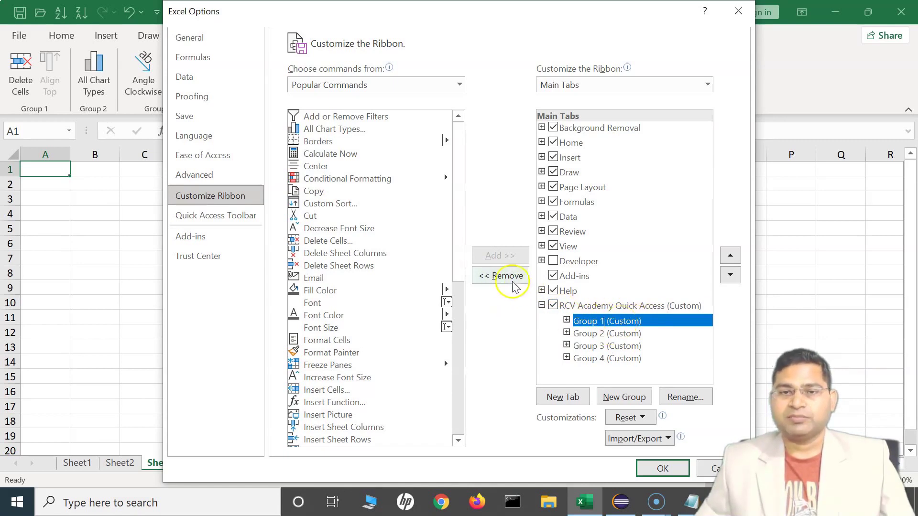
{"action": "left_click", "coordinate": [500, 275]}
{"action": "scroll", "coordinate": [380, 404], "scroll_direction": "down", "scroll_amount": 6}
{"action": "scroll", "coordinate": [379, 404], "scroll_direction": "down", "scroll_amount": 3}
{"action": "scroll", "coordinate": [389, 404], "scroll_direction": "up", "scroll_amount": 9}
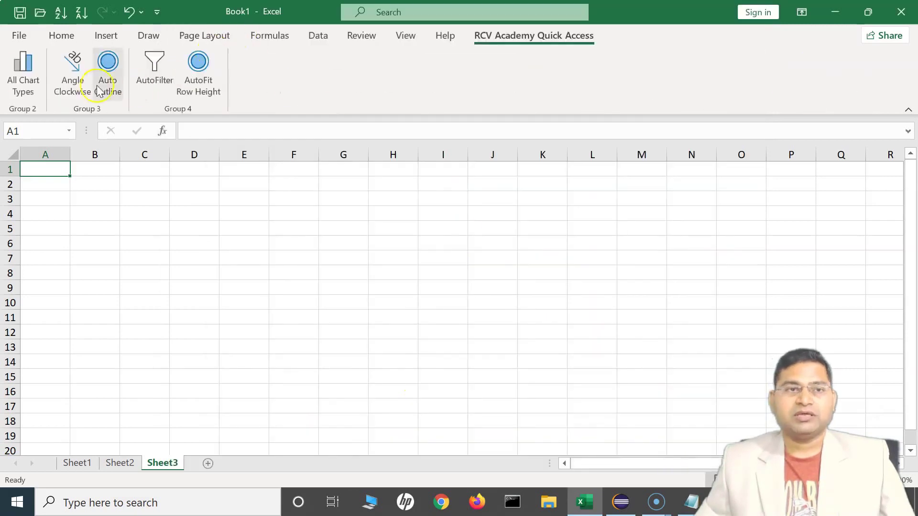